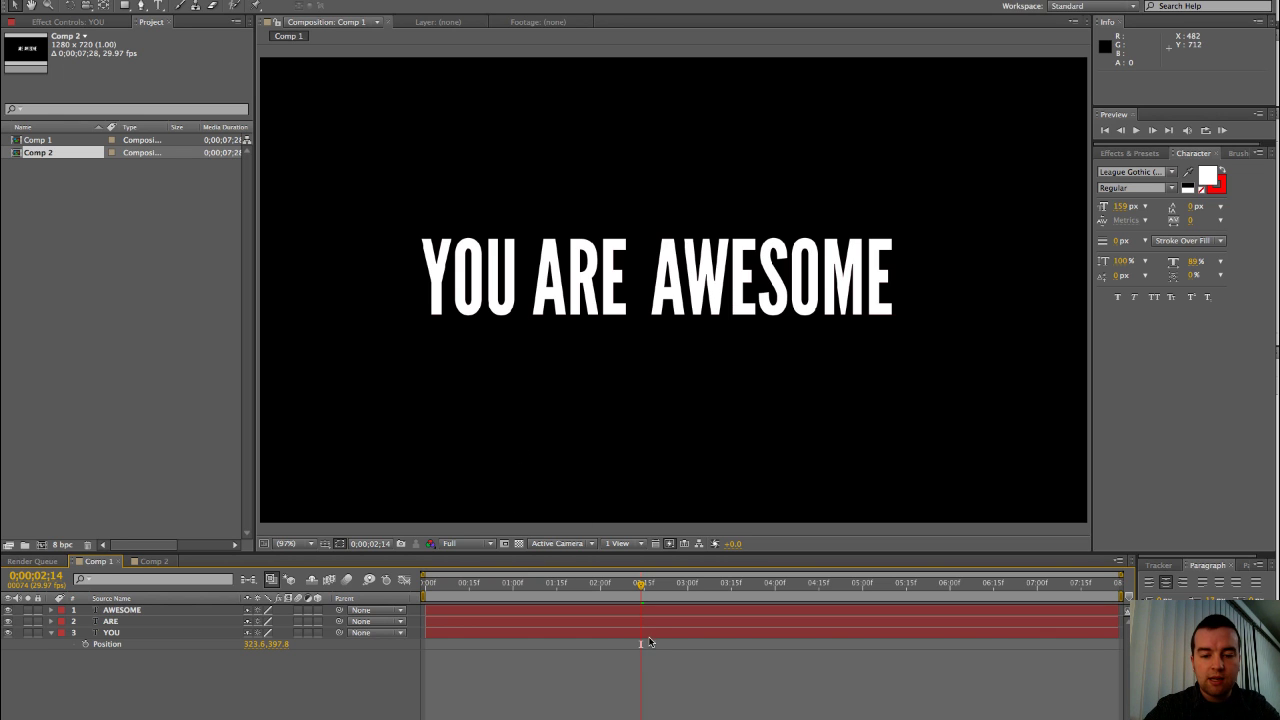
Add starting Position keyframes to the YOU, ARE and AWESOME text layers together at 0;00;02;14.
left_click_drag(649, 638, 656, 606)
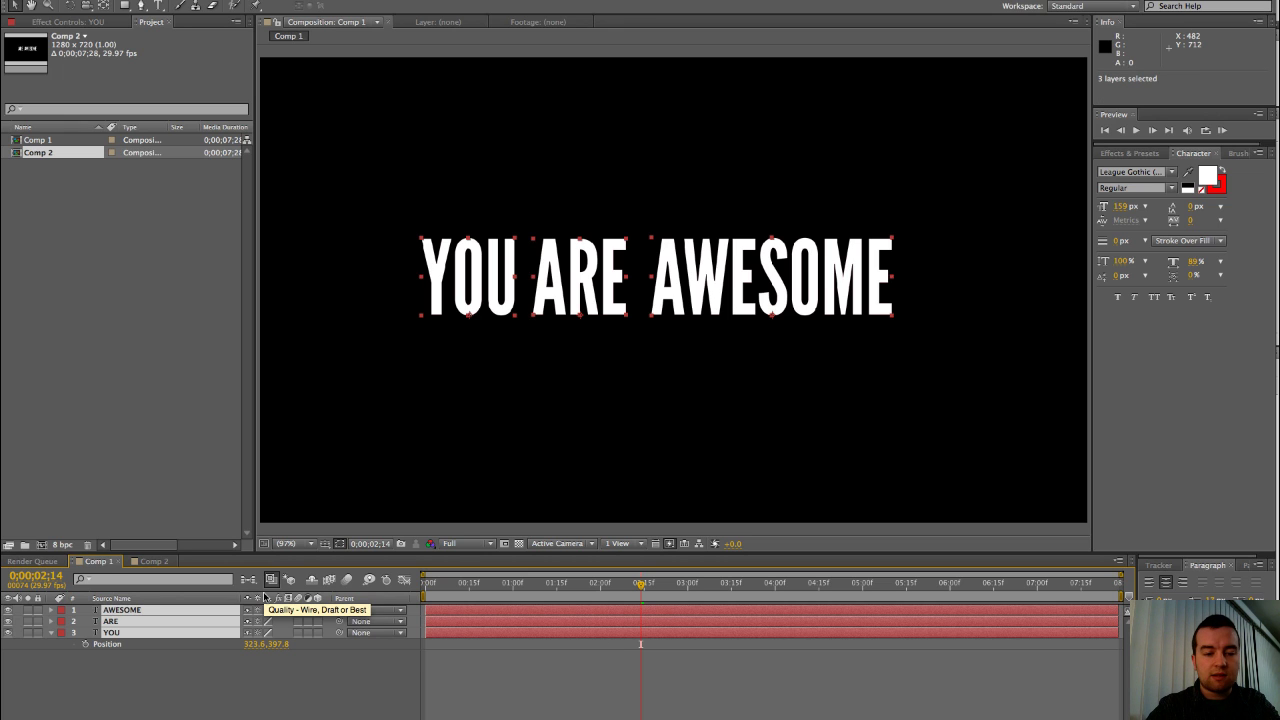
key("p")
key("p")
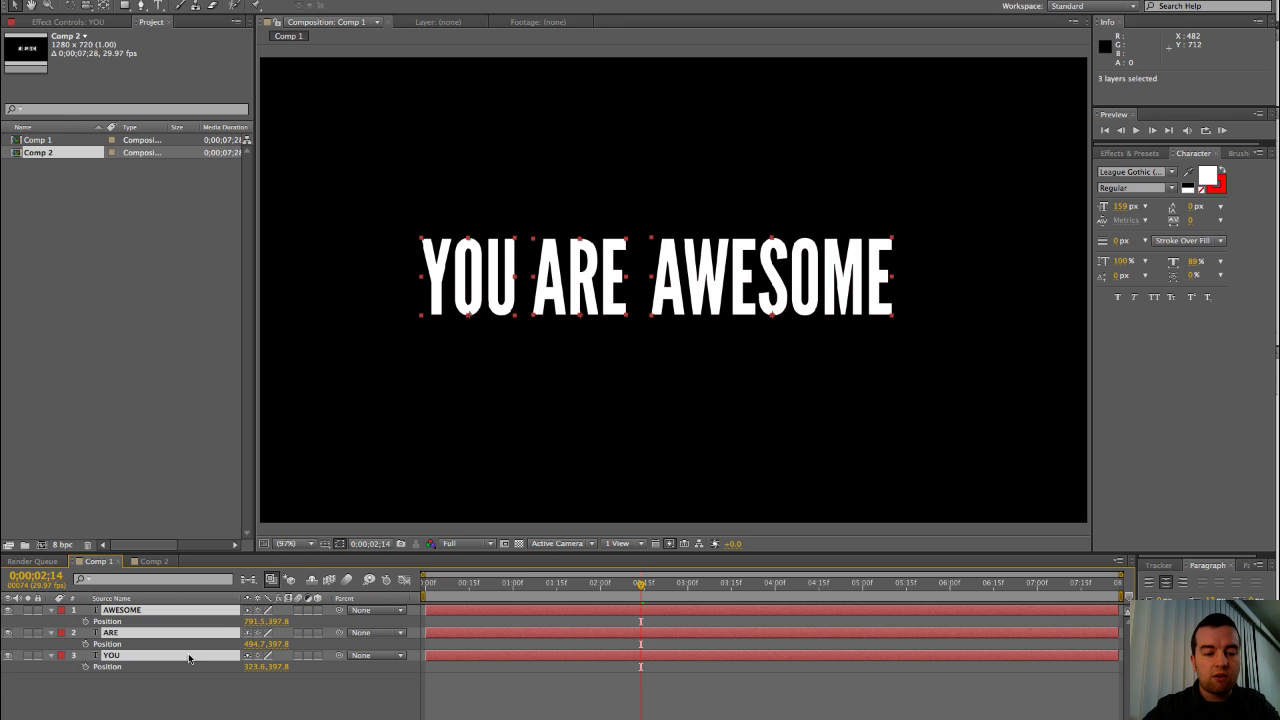
left_click(84, 622)
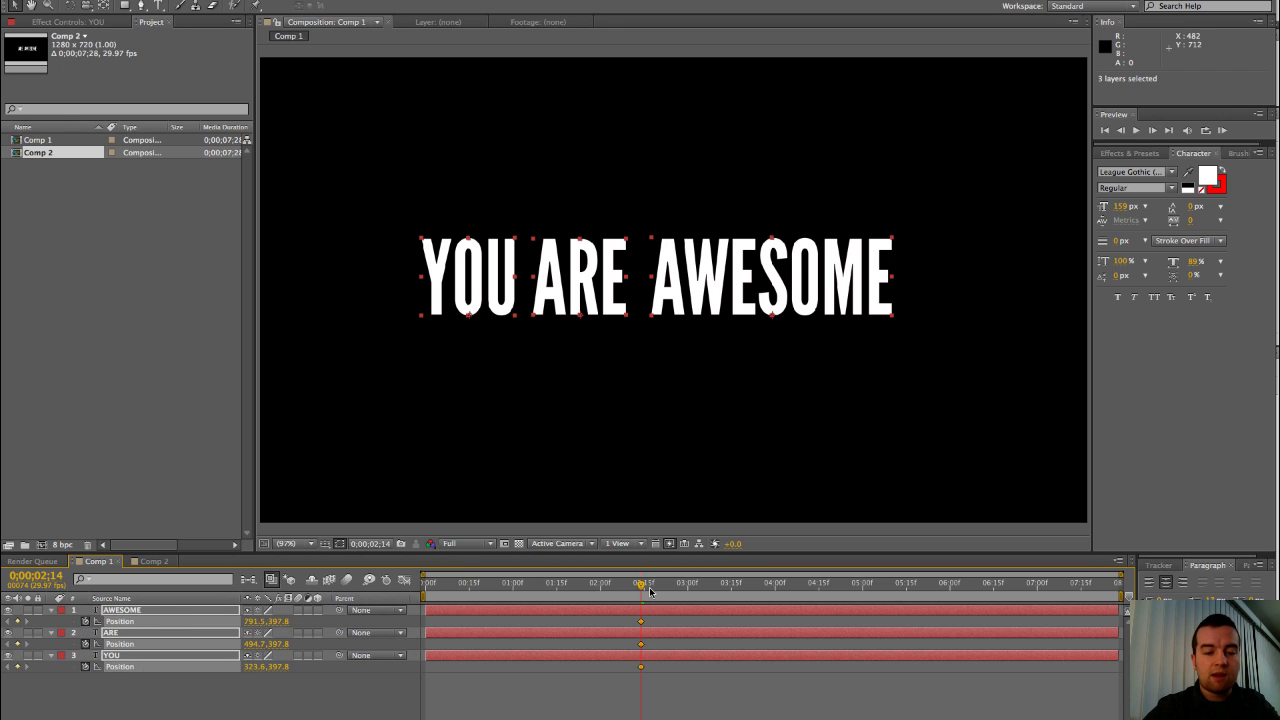
At 0;00;01;06, move all three words straight up above the frame to about Y -41 and preview the drop.
left_click_drag(640, 588, 530, 588)
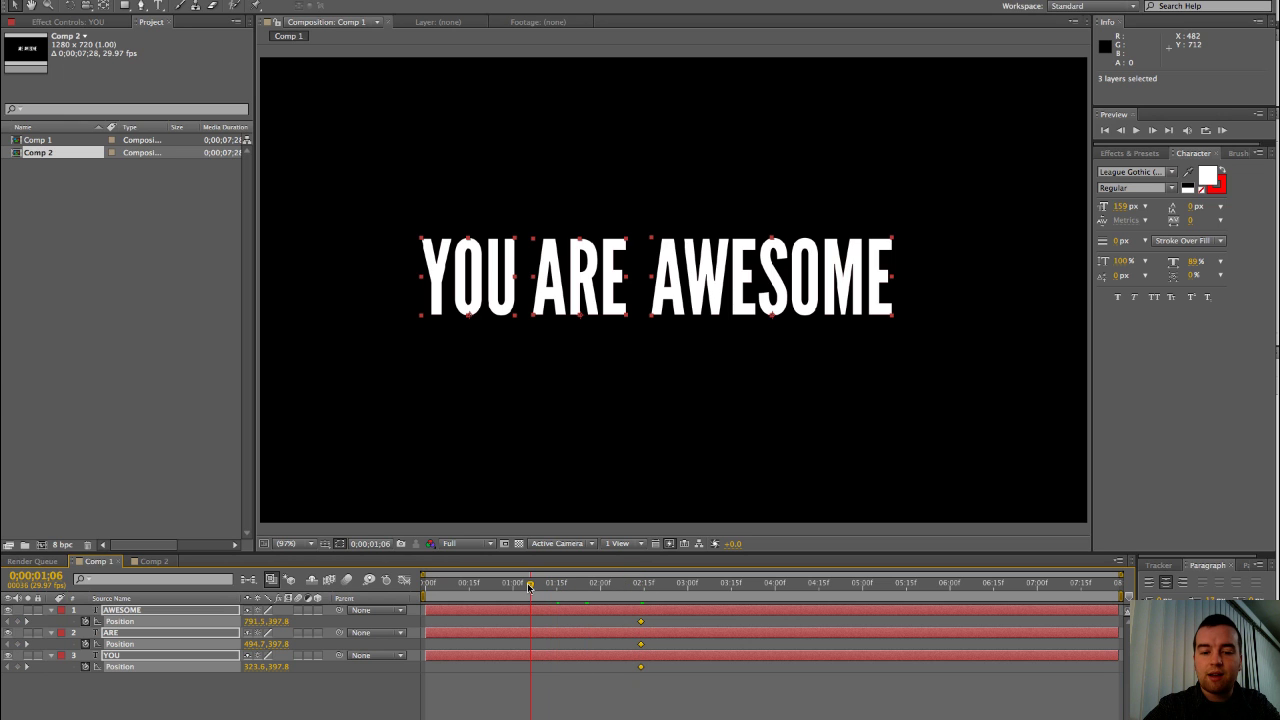
left_click(581, 186)
left_click_drag(581, 186, 587, 0)
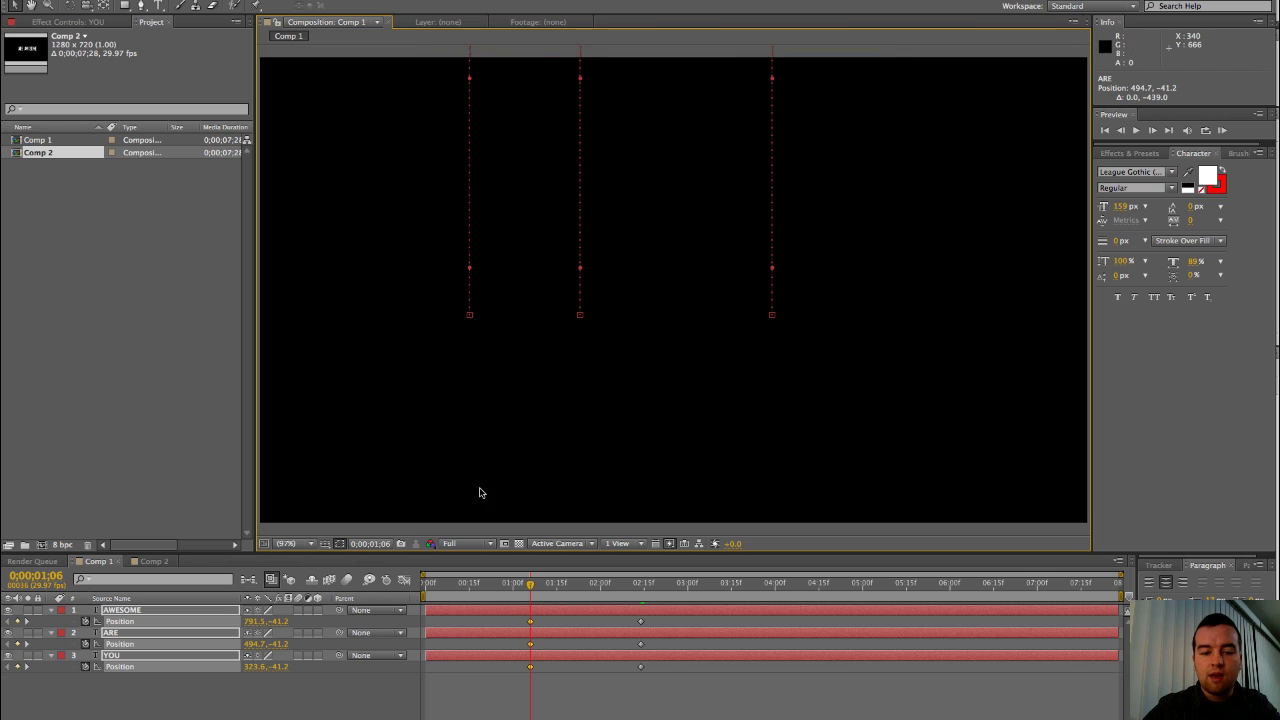
left_click(537, 583)
left_click_drag(537, 583, 542, 583)
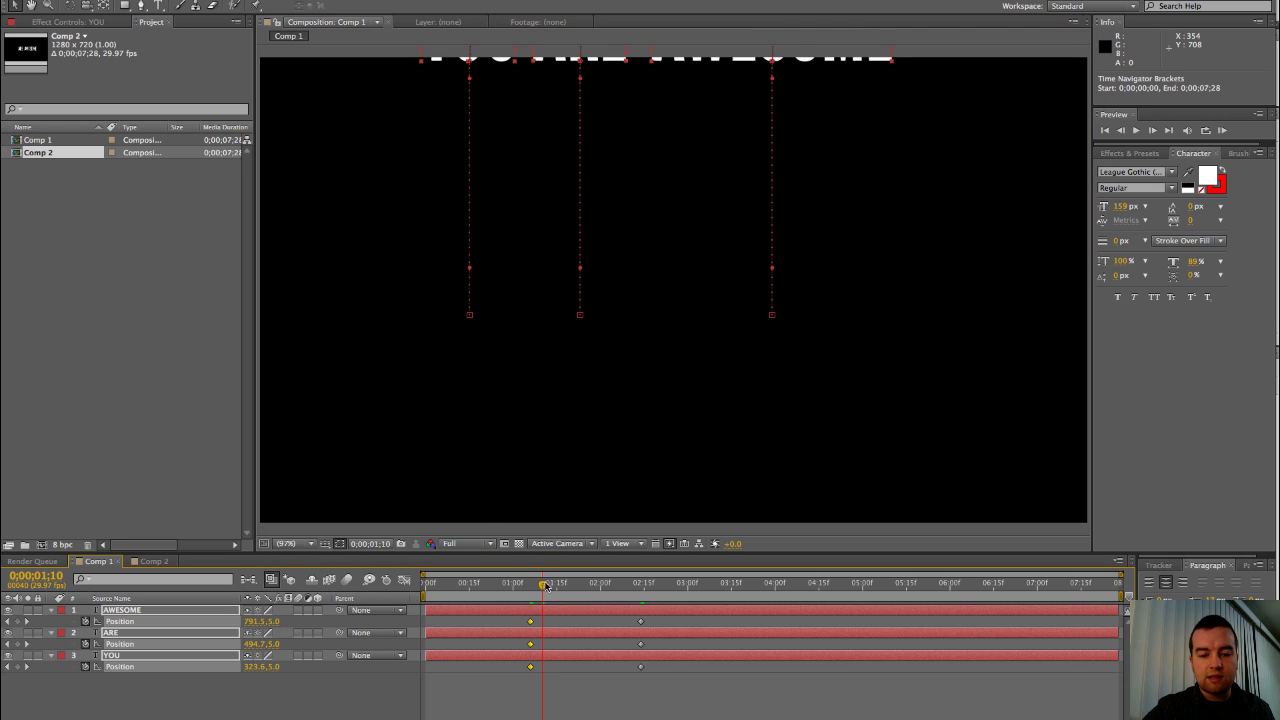
left_click(555, 620)
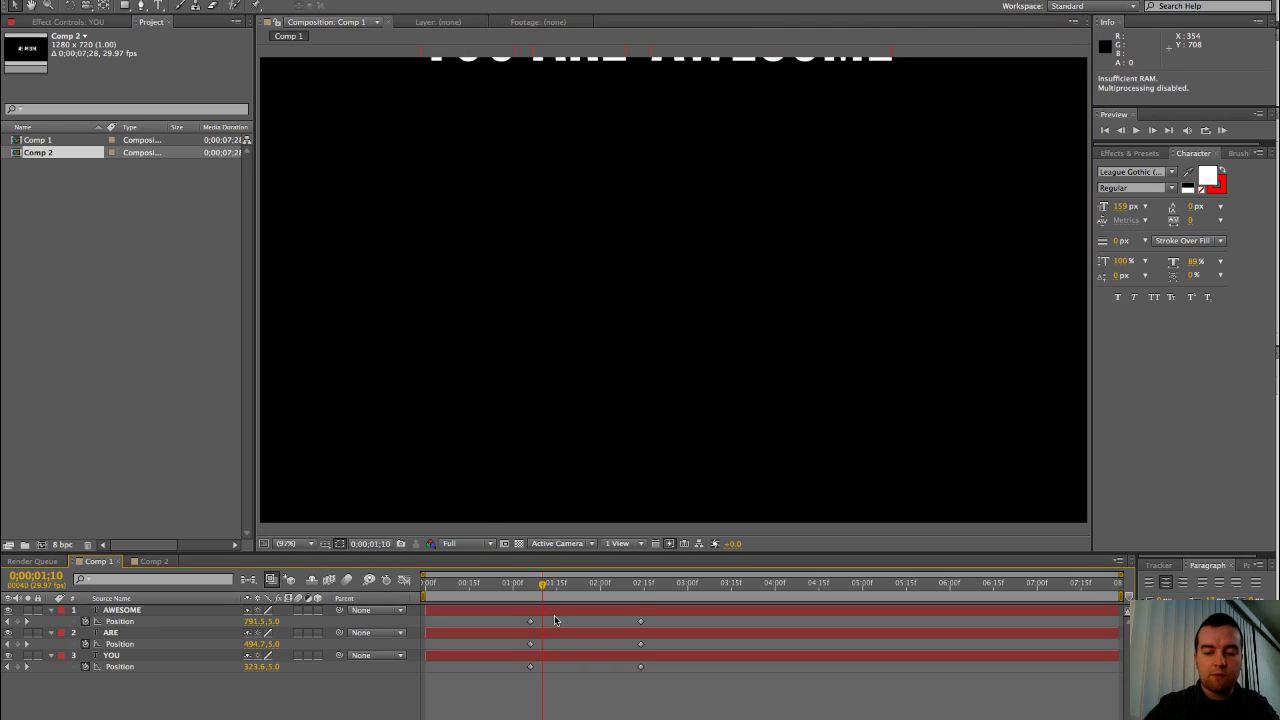
key("KP_0")
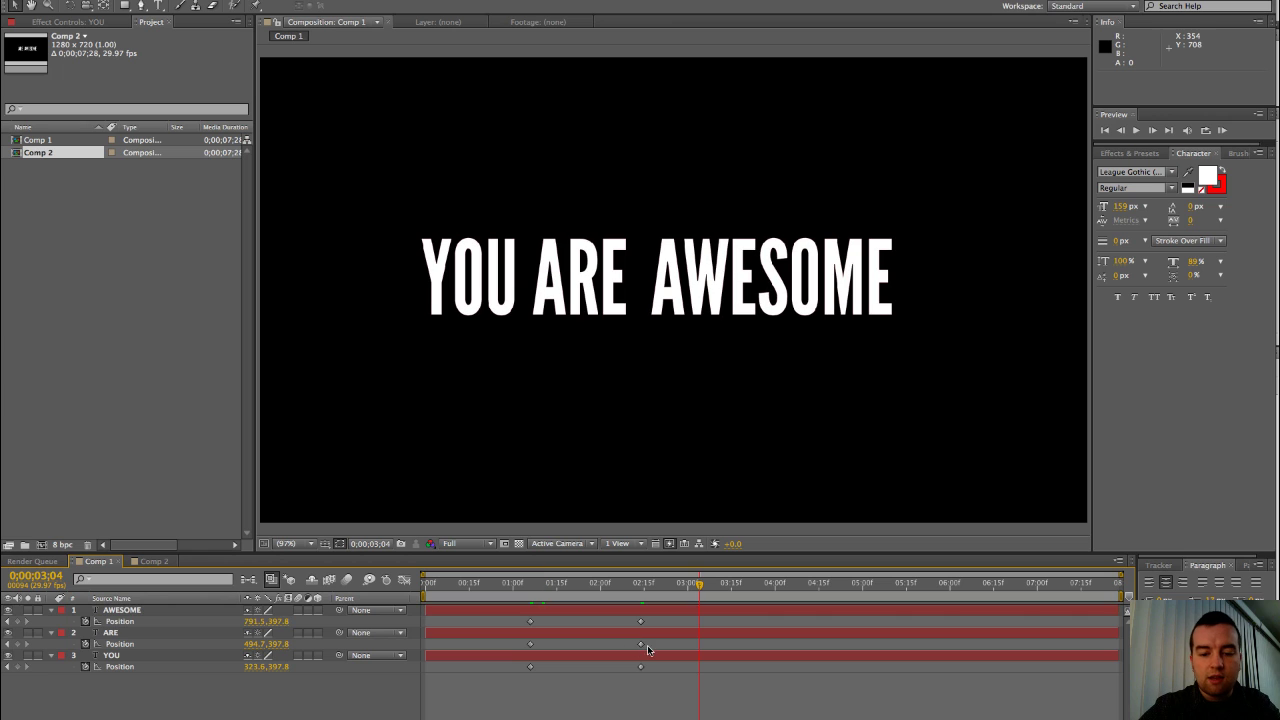
Stagger the Position keyframes so ARE drops after YOU and AWESOME starts last at 0;00;01;29, and preview the timing.
left_click_drag(647, 645, 605, 621)
left_click(557, 622)
left_click(669, 624)
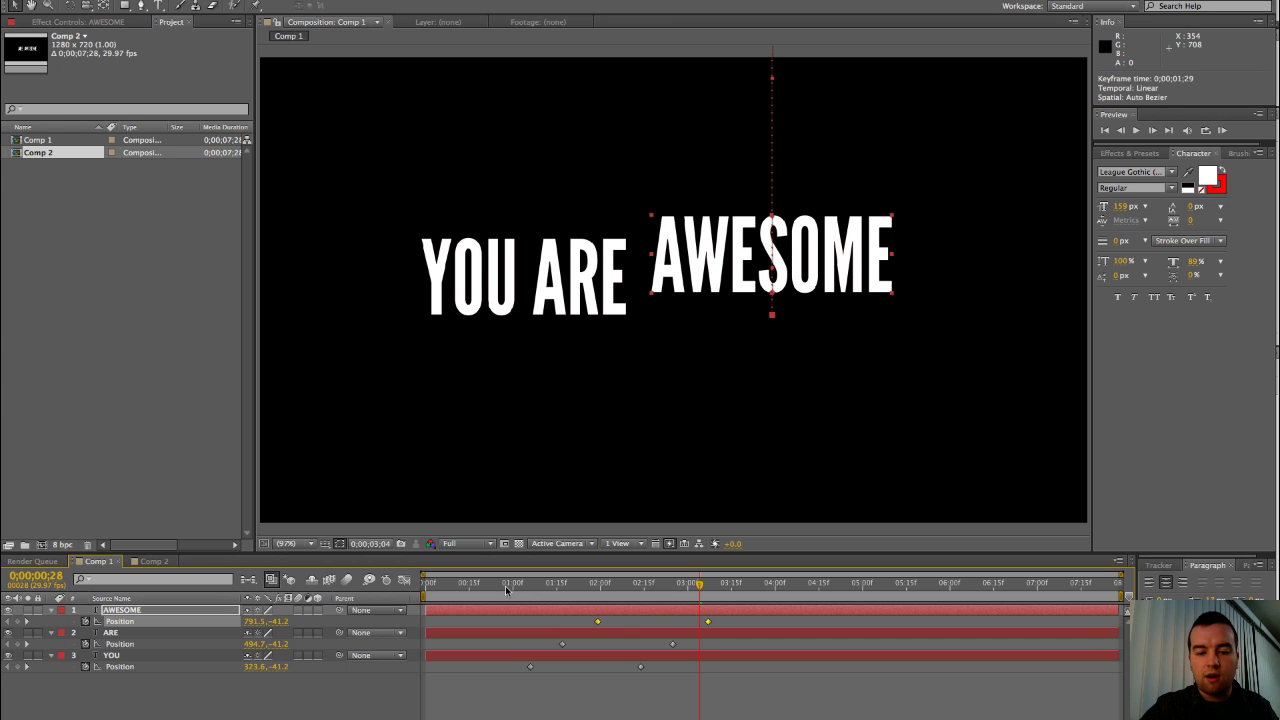
left_click(533, 596)
left_click_drag(533, 596, 726, 633)
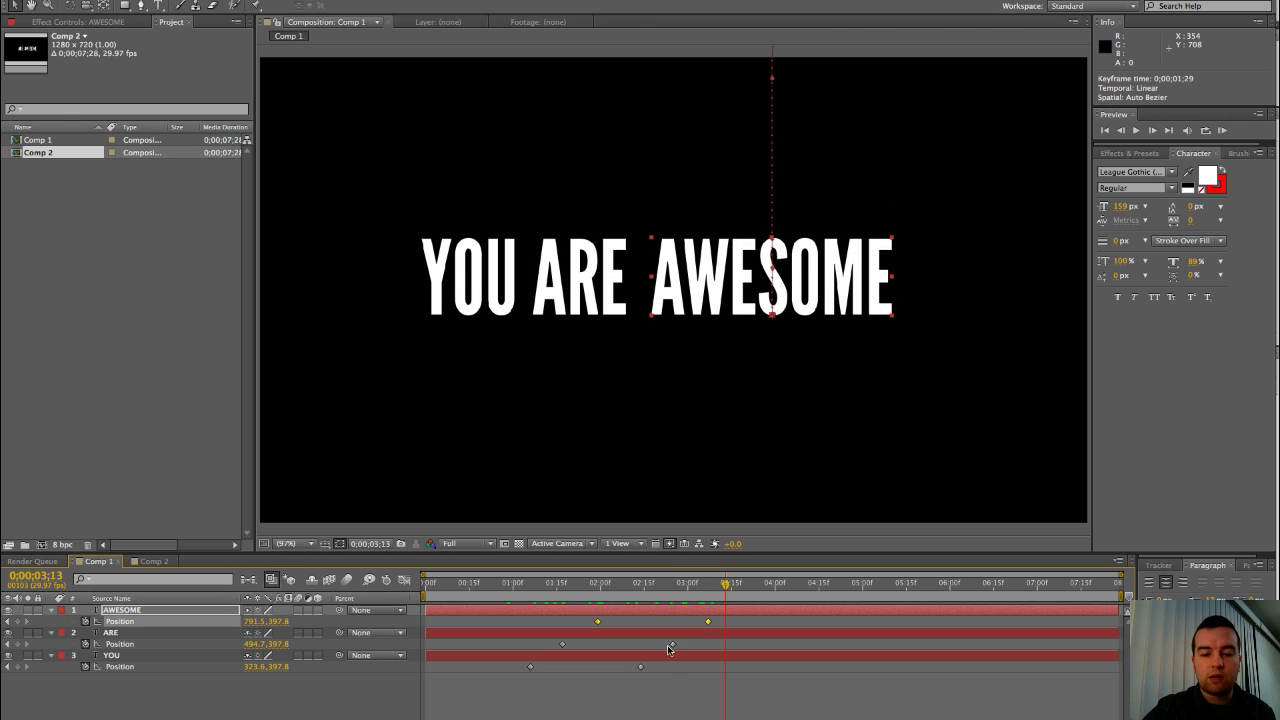
Delete all Position keyframes from the ARE and AWESOME layers.
left_click_drag(710, 647, 549, 622)
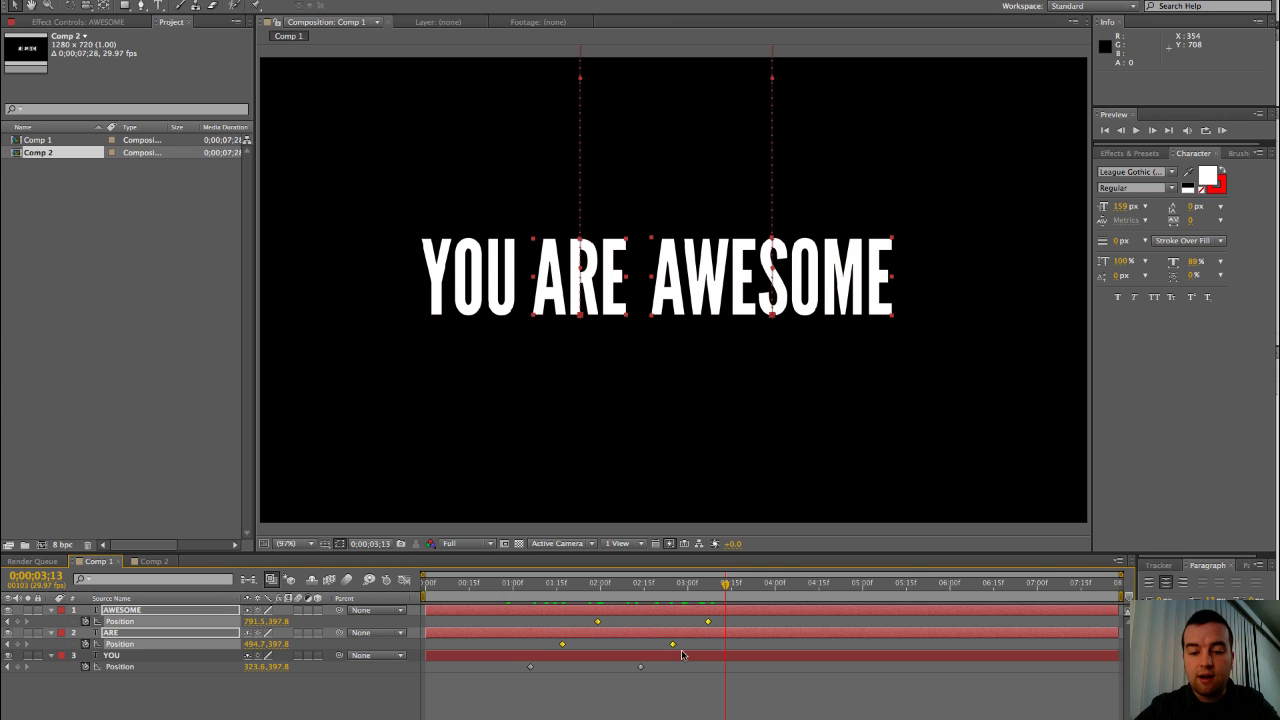
mouse_move(681, 654)
left_mouse_down()
mouse_move(552, 654)
mouse_move(680, 656)
left_mouse_up()
left_click(640, 632)
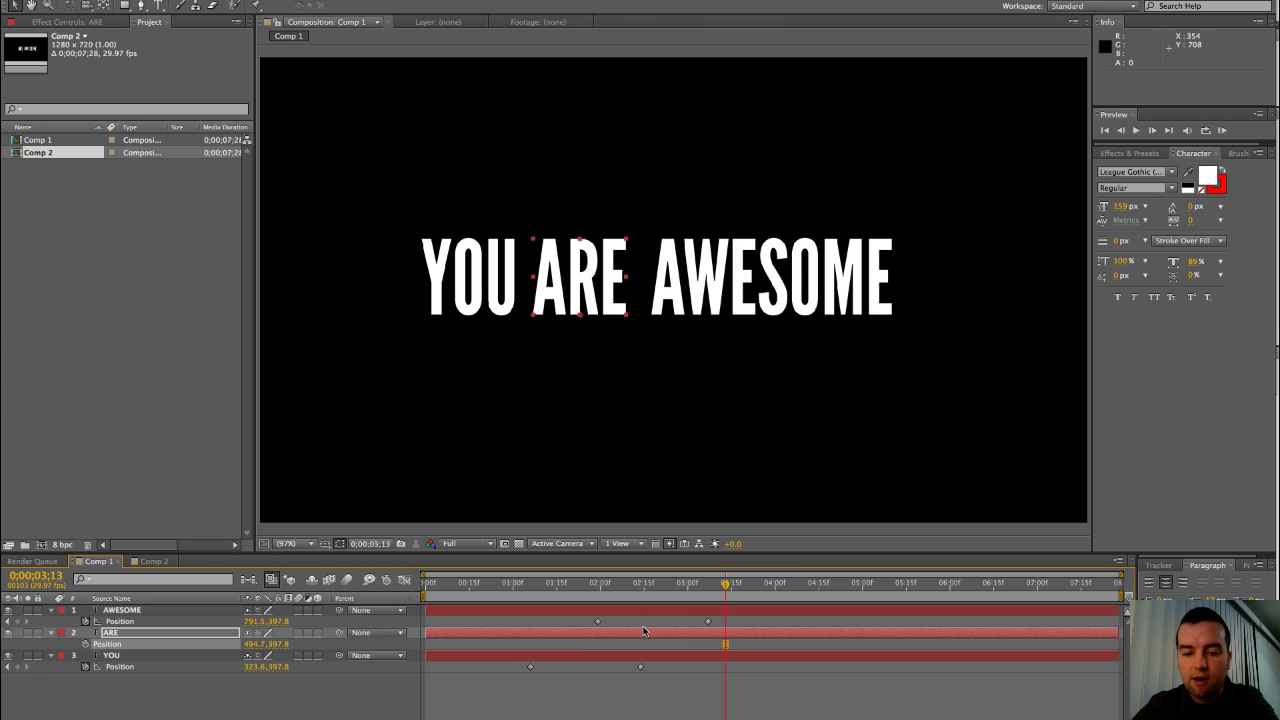
left_click_drag(741, 623, 524, 605)
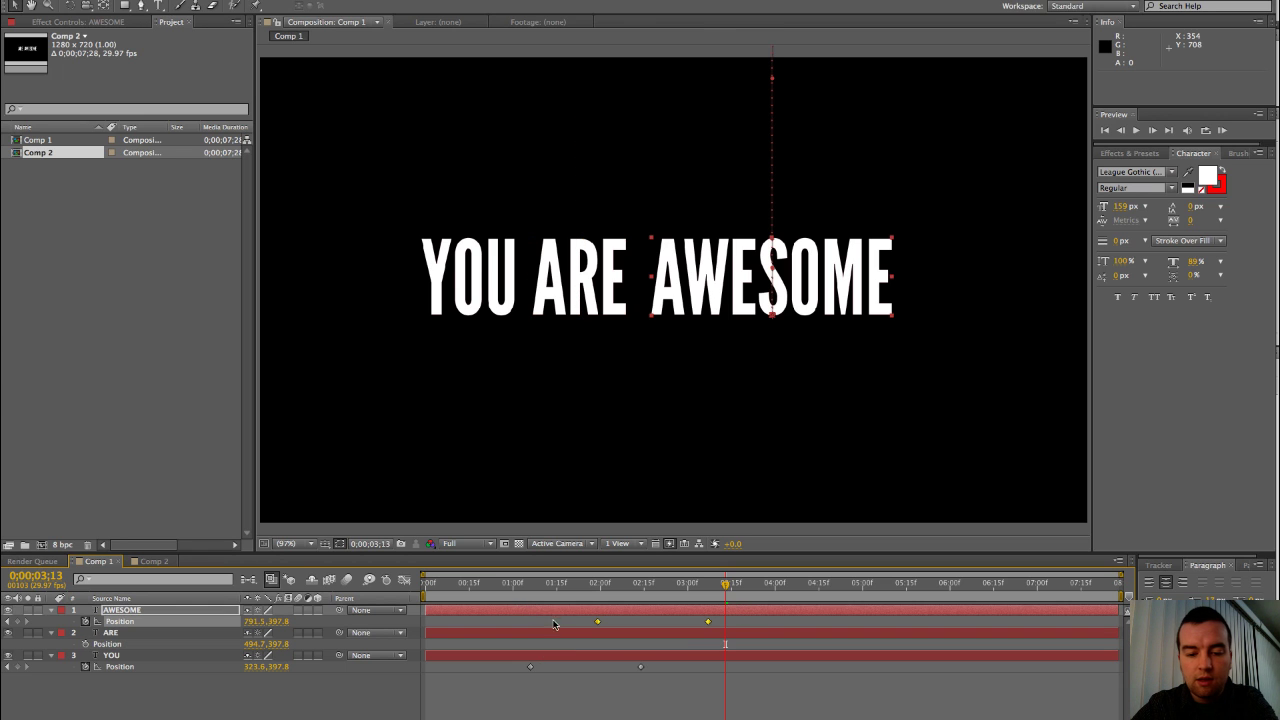
key("Delete")
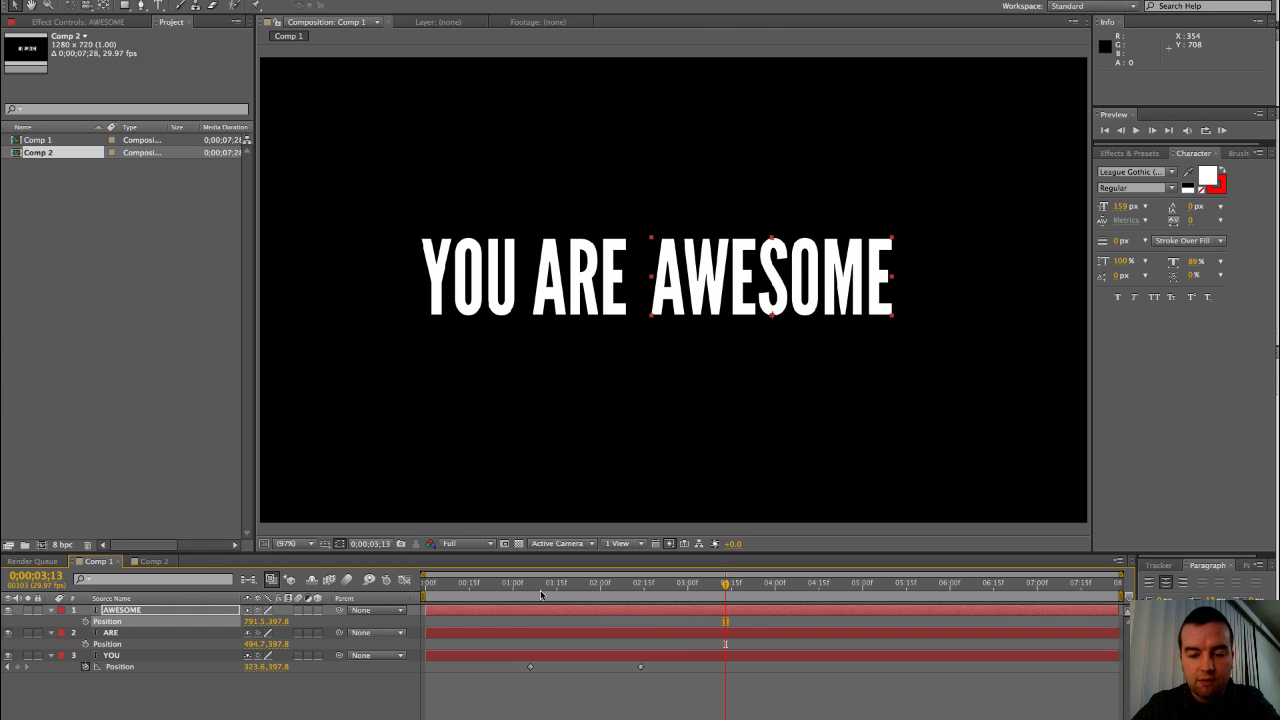
Copy both Position keyframes of YOU and paste them onto the ARE and AWESOME layers at 0;00;01;06.
left_click(532, 587)
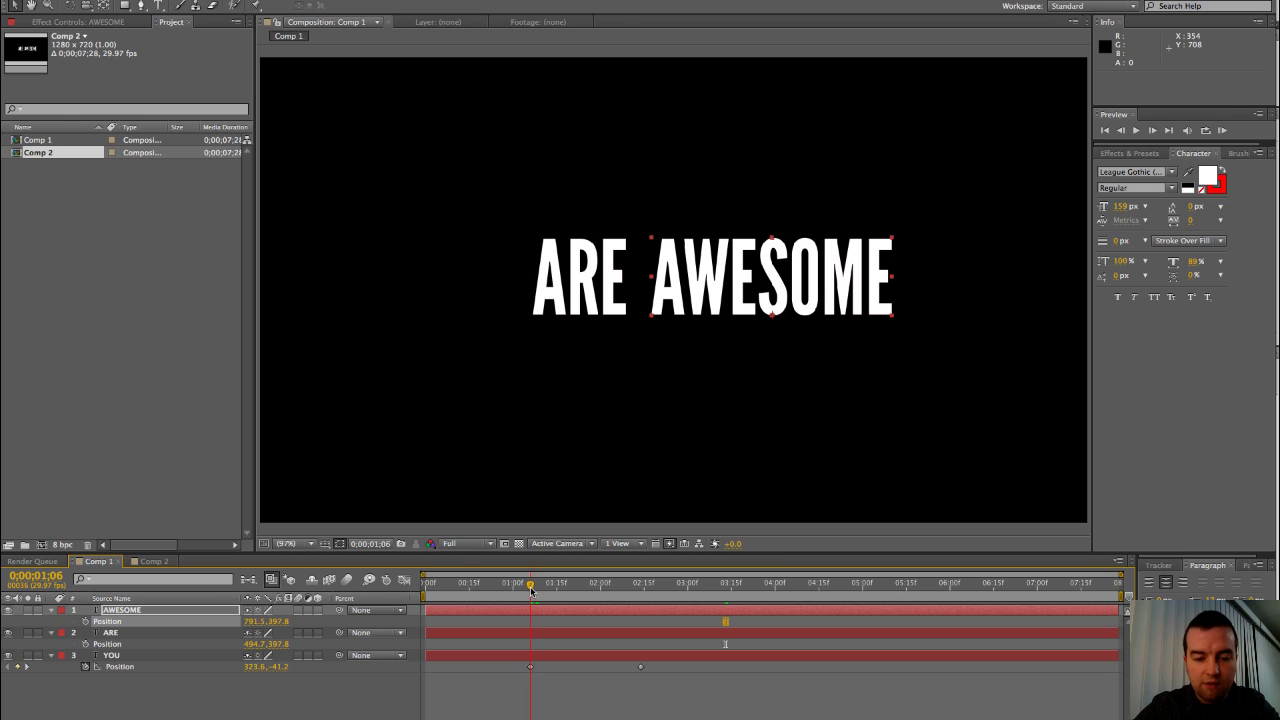
left_click_drag(669, 681, 532, 668)
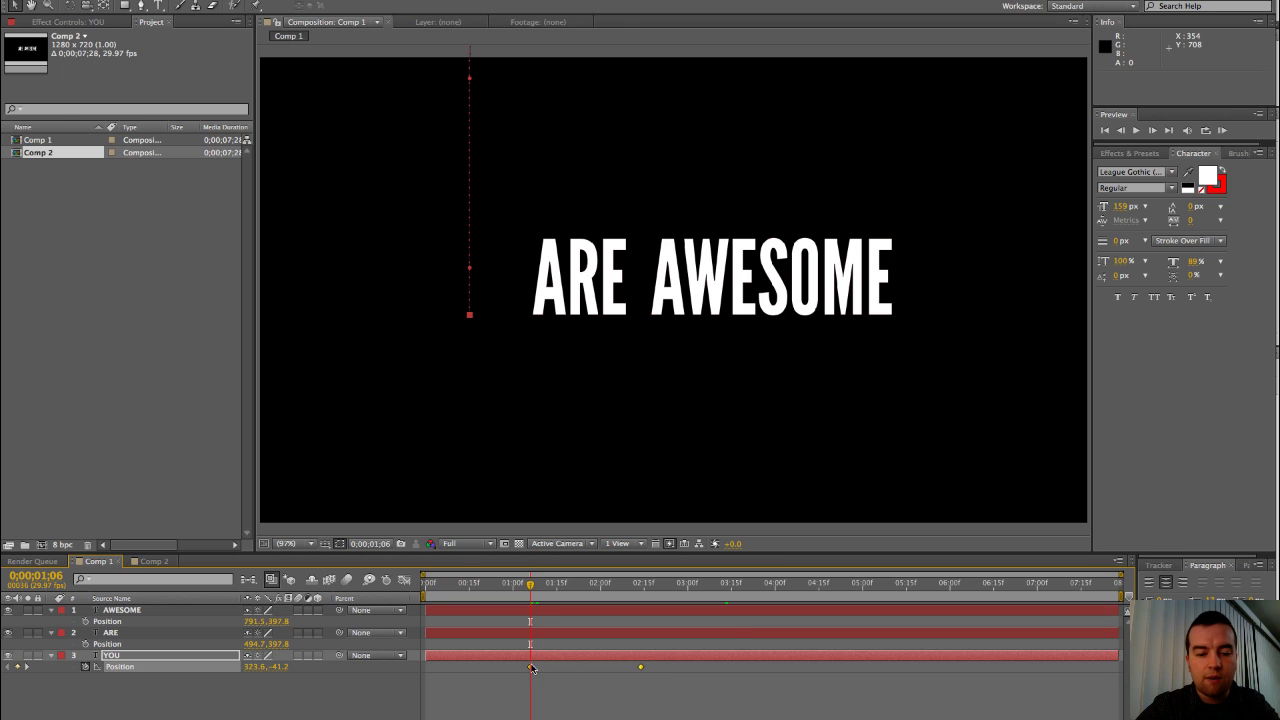
key("ctrl+c")
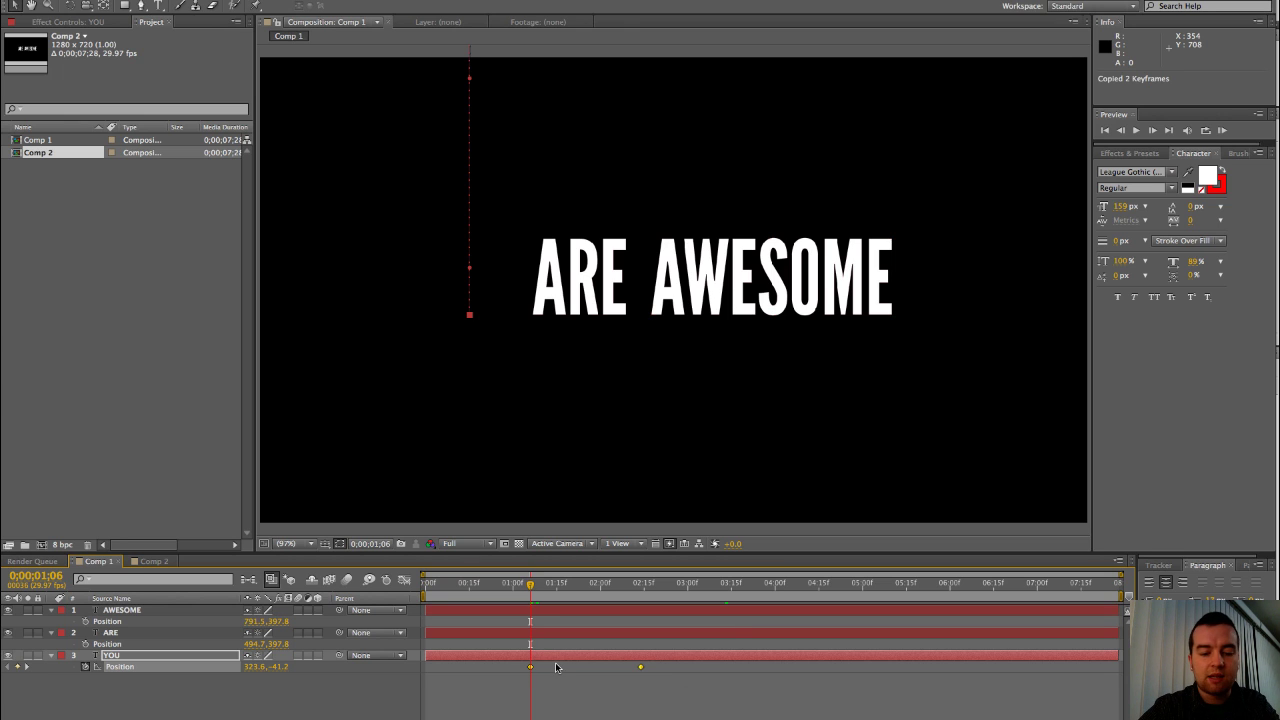
left_click(630, 637)
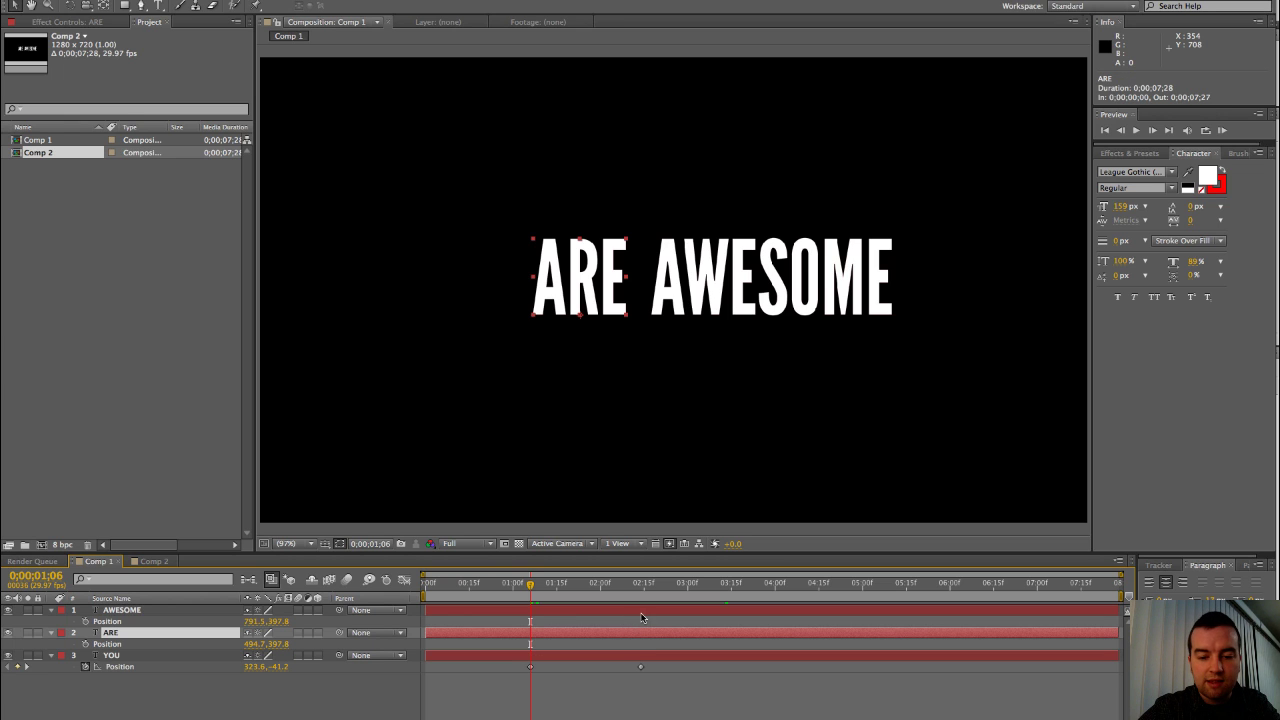
left_click(643, 611, "ctrl")
key("ctrl+v")
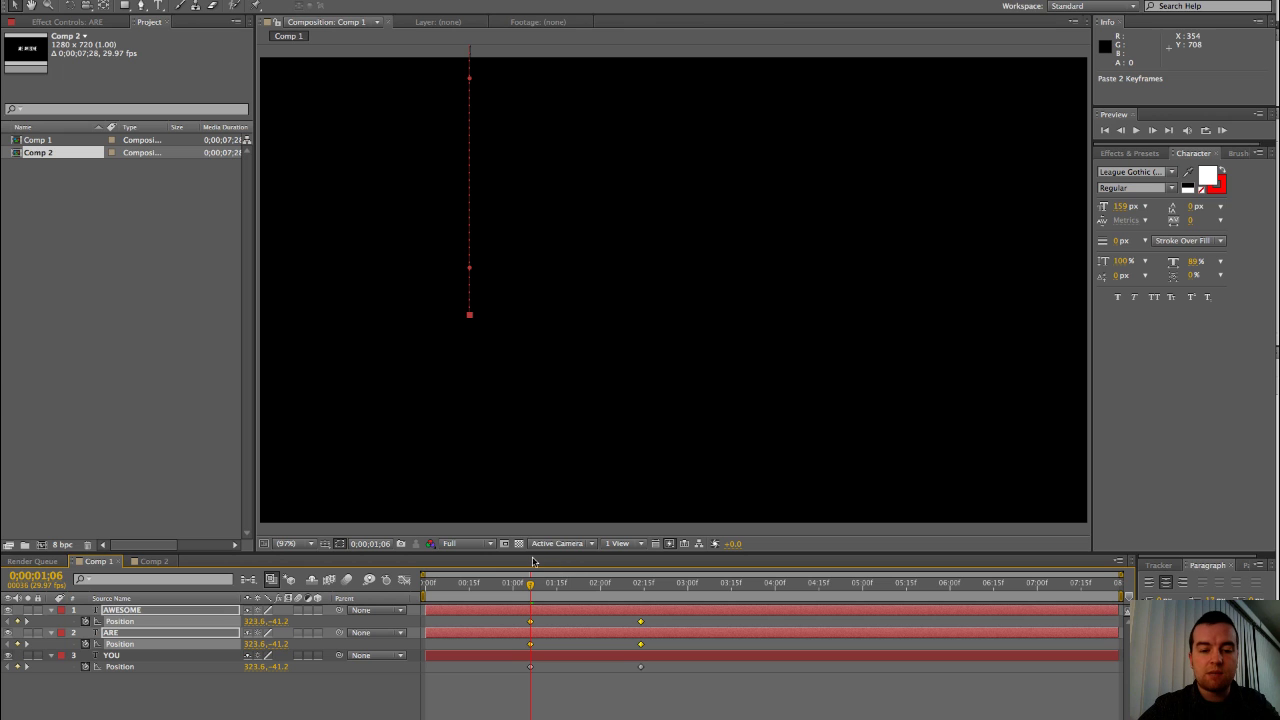
At 0;00;02;14, separate the overlapping words by moving ARE to about X 554.5 and AWESOME to about X 842.
left_click_drag(531, 586, 645, 628)
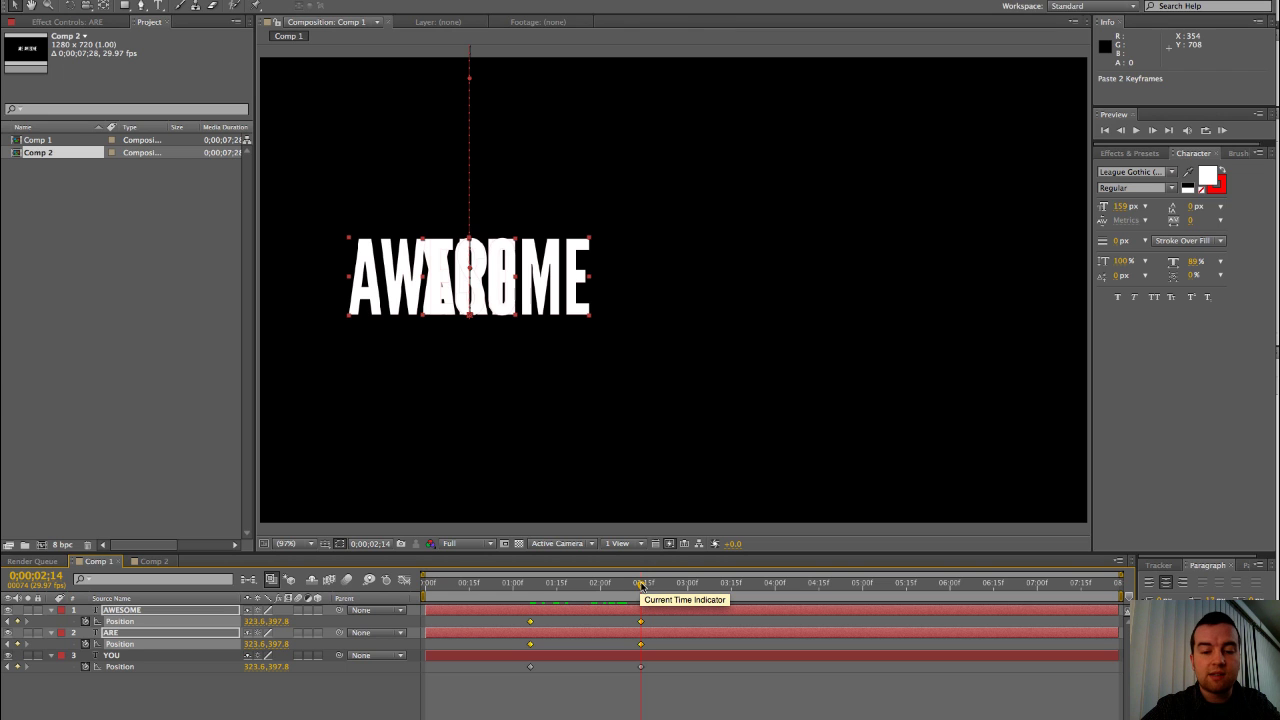
left_click(455, 267)
left_click_drag(455, 267, 596, 271)
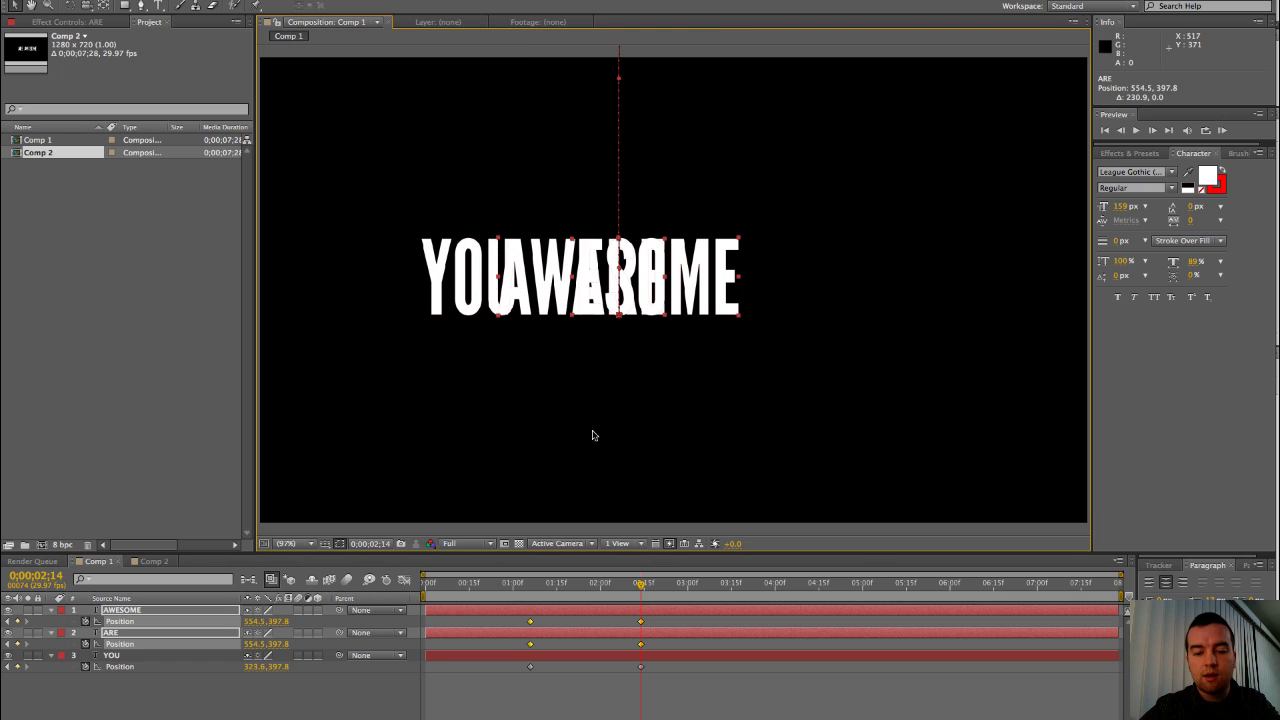
left_click(641, 621)
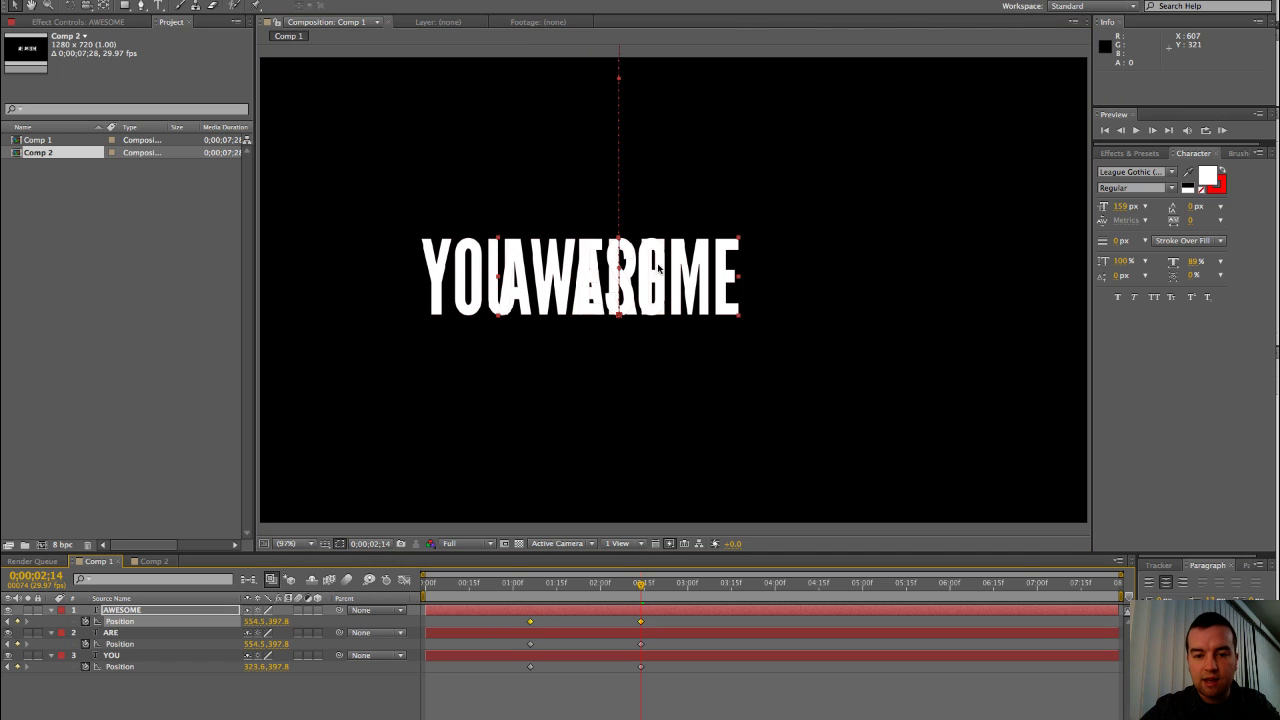
left_click_drag(699, 268, 870, 272)
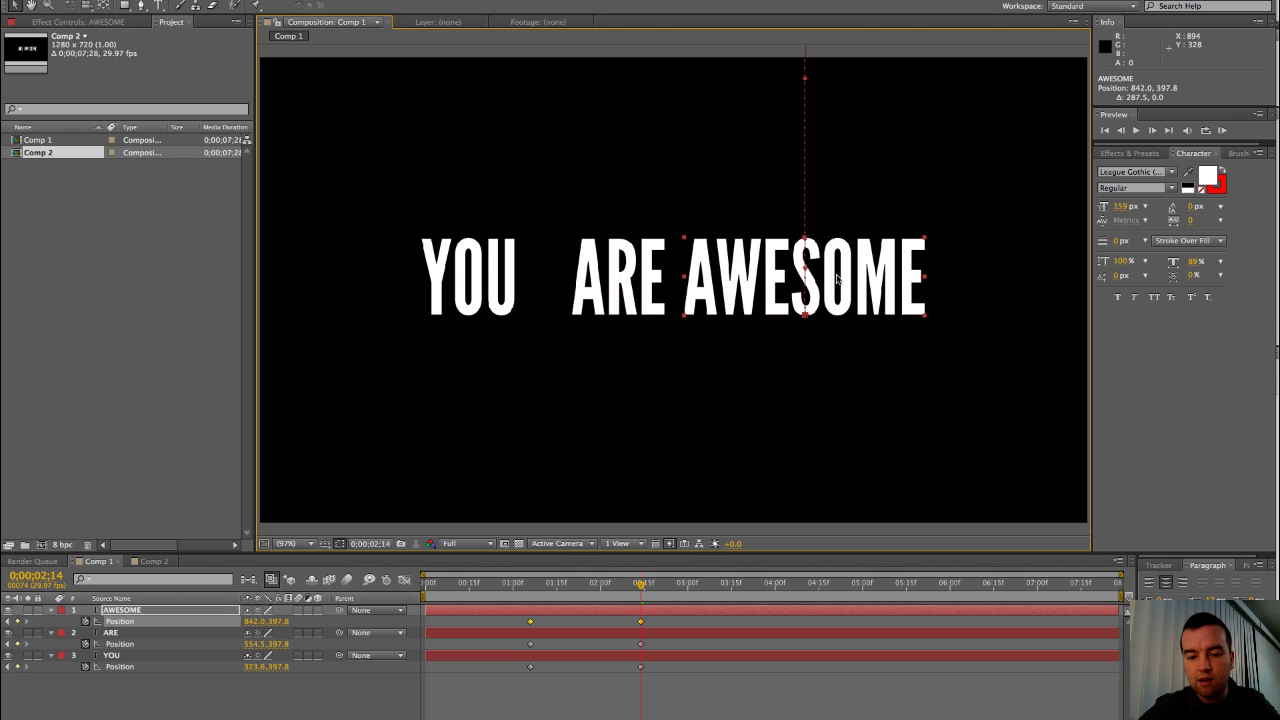
Shift all Position keyframes of ARE and AWESOME about 42 px toward YOU and preview the drop.
left_click_drag(663, 642, 498, 617)
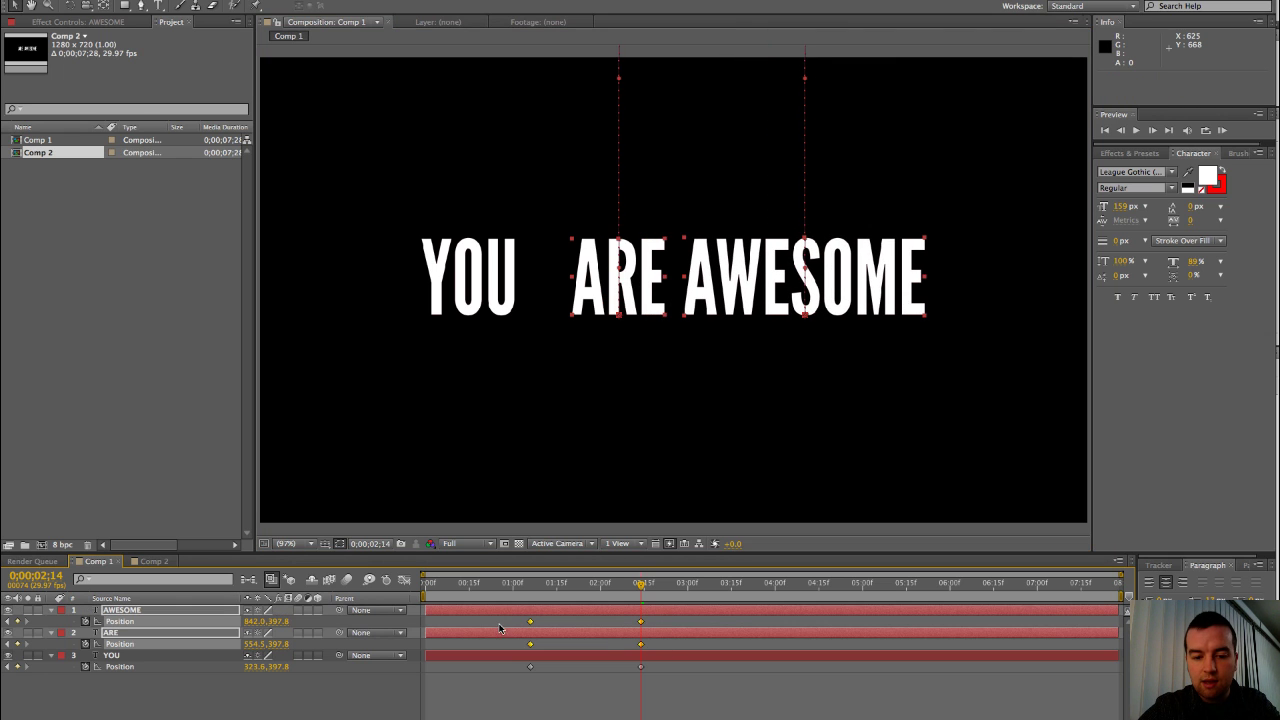
left_click_drag(628, 303, 600, 303)
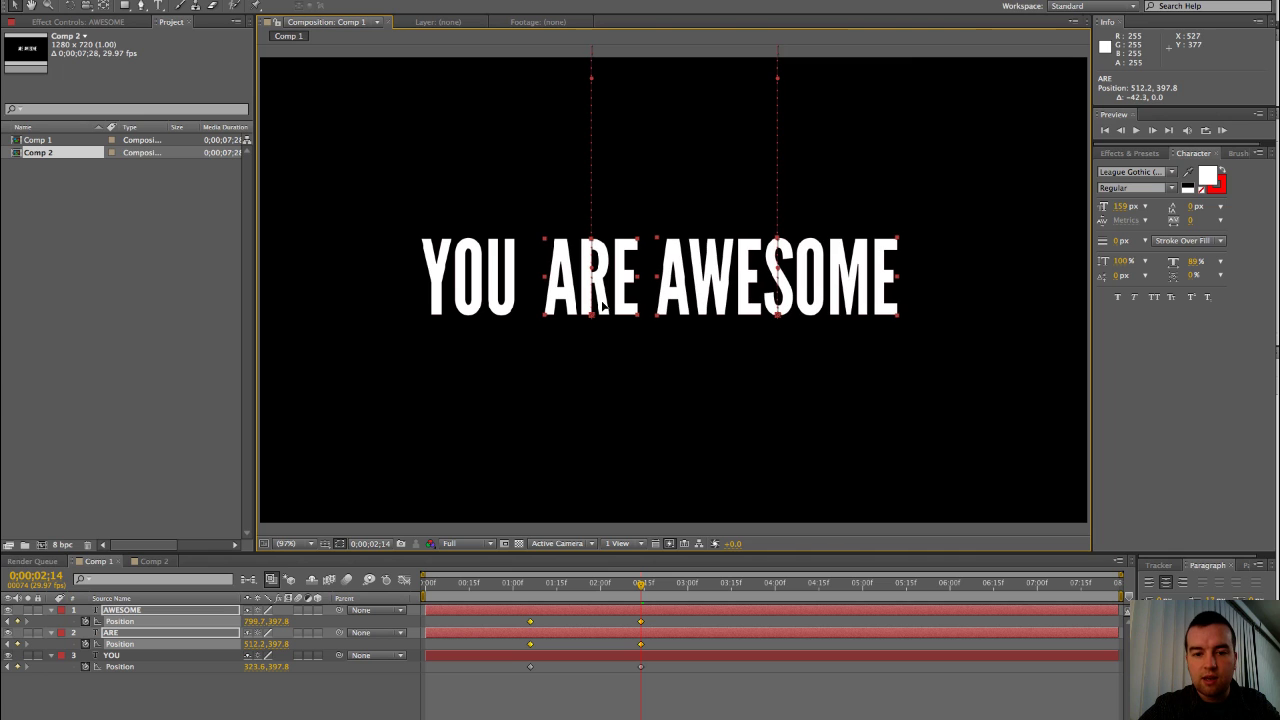
left_click_drag(508, 592, 651, 613)
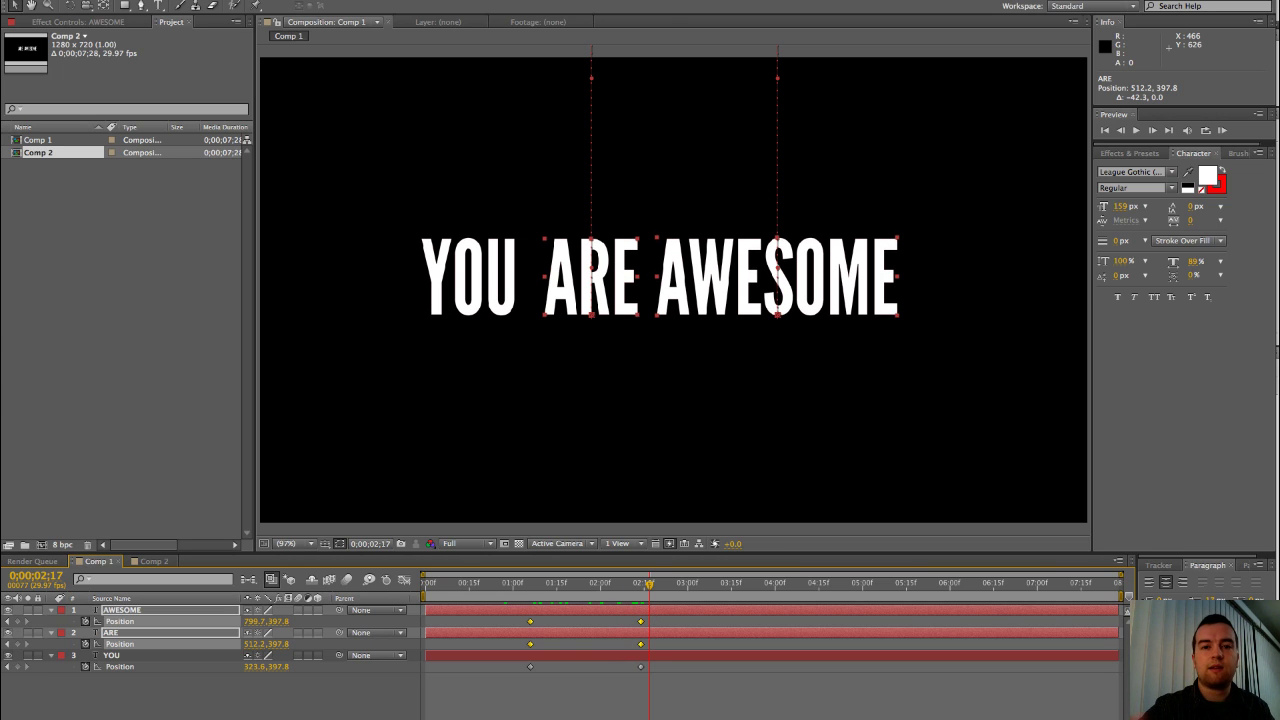
left_click(659, 686)
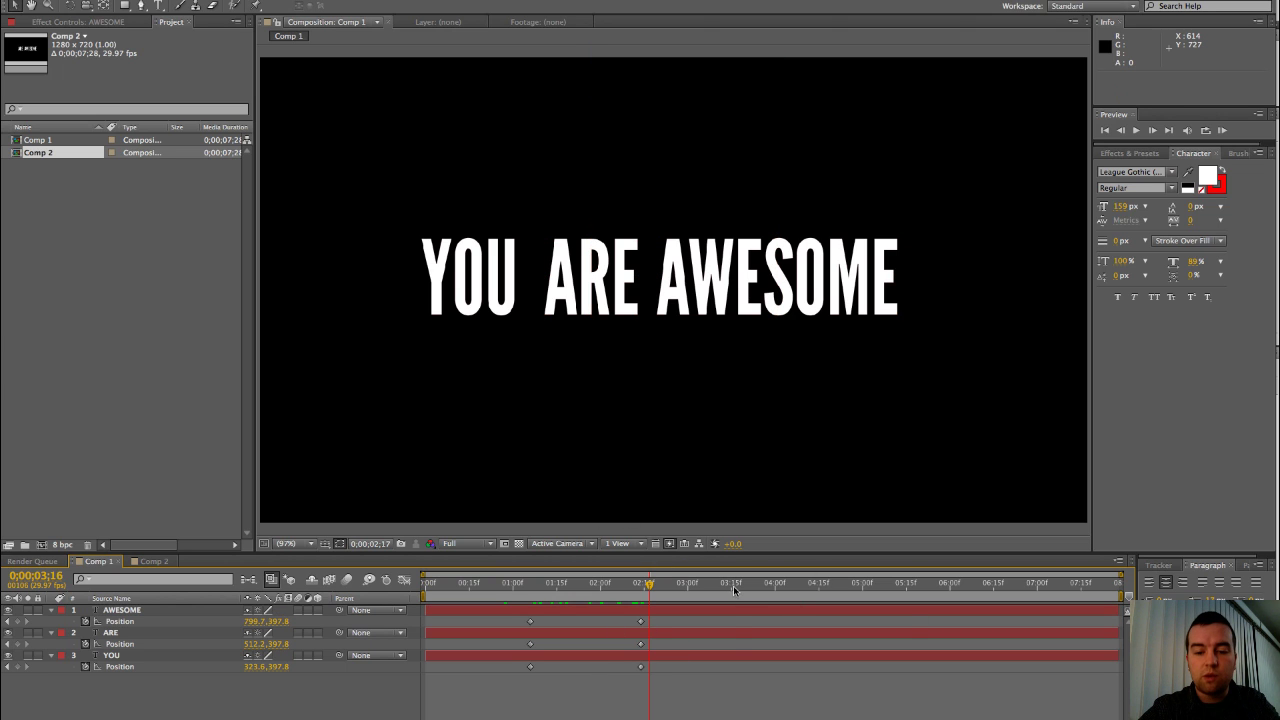
Add hold Position keyframes to all three text layers at 0;00;03;23 and move the current time to 0;00;04;06.
left_click_drag(733, 585, 753, 586)
left_click(752, 656)
left_click(772, 607, "shift")
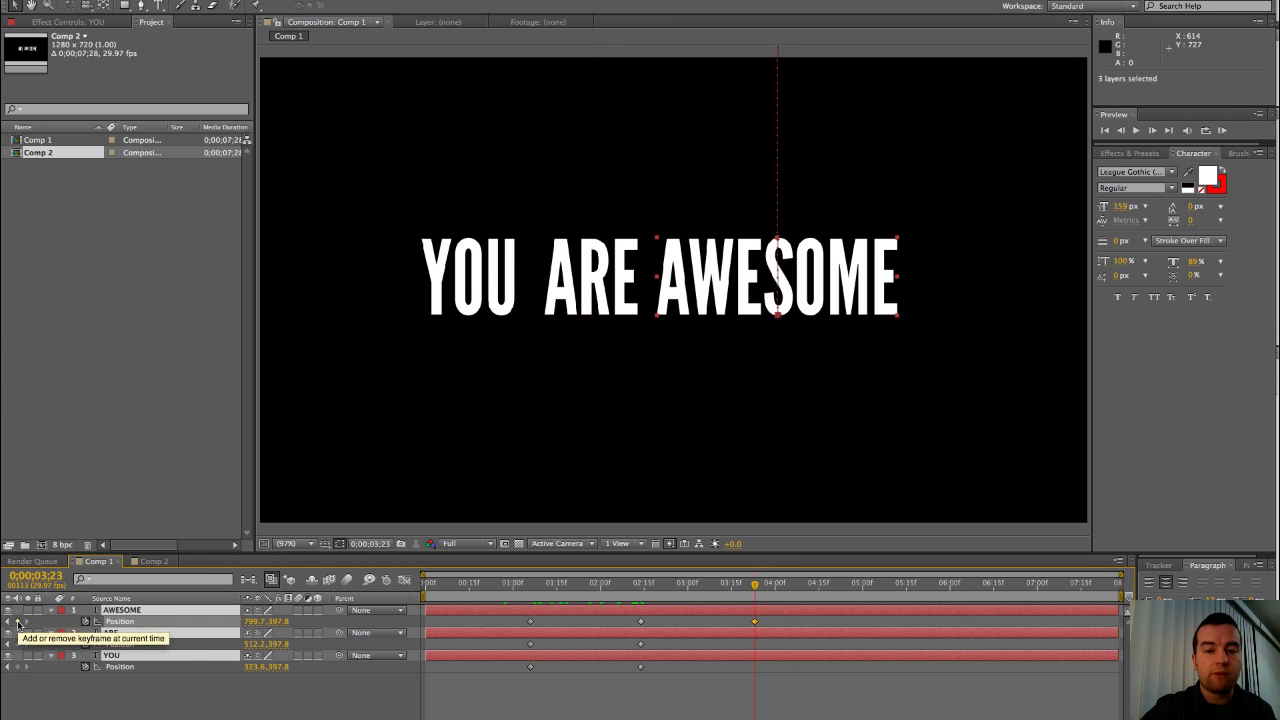
left_click(18, 622)
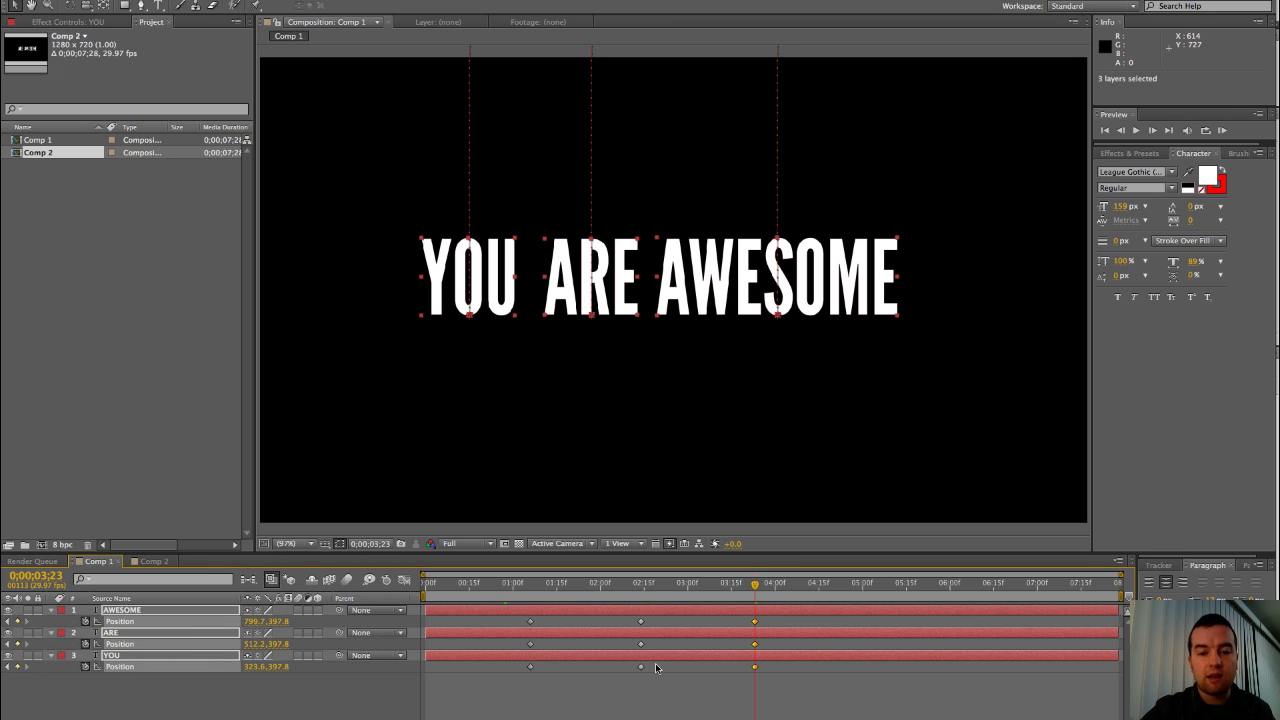
left_click(793, 586)
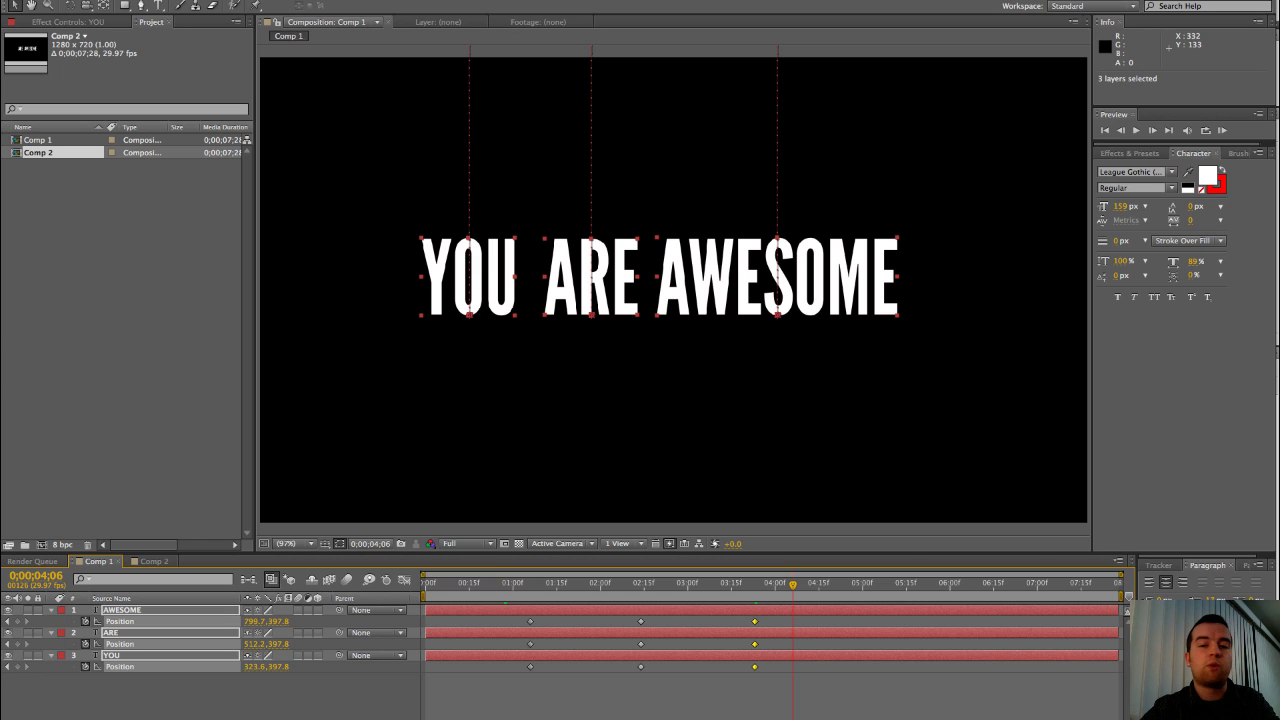
Try to copy the first Position keyframes of all three layers together and paste them at 0;00;04;06.
left_click_drag(541, 680, 528, 621)
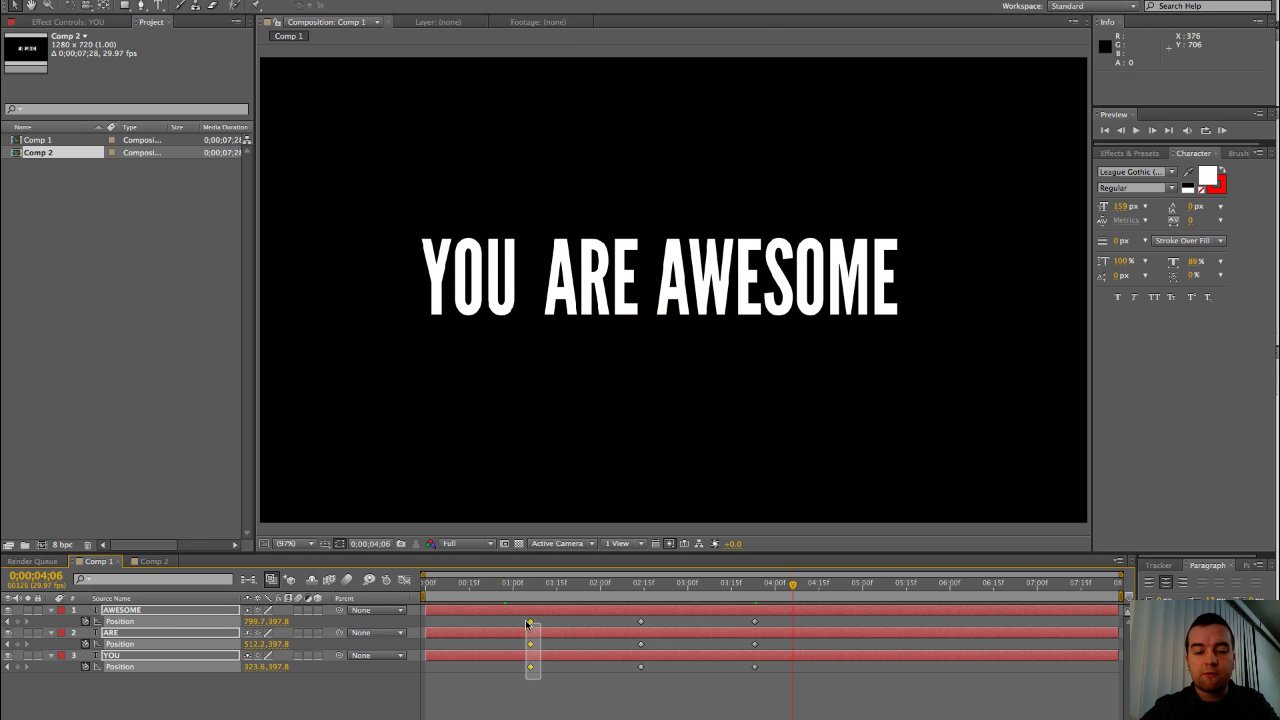
left_click(552, 679)
left_click_drag(552, 679, 528, 641)
left_click_drag(506, 624, 506, 624)
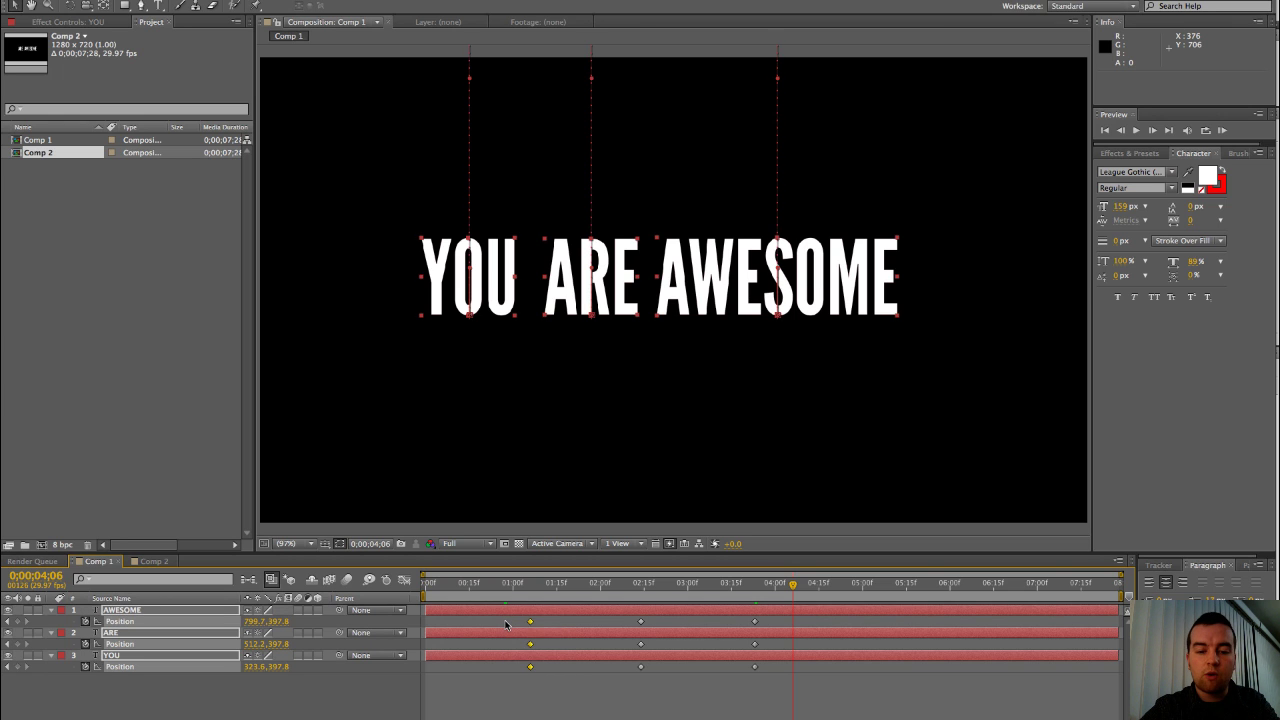
key("ctrl+c")
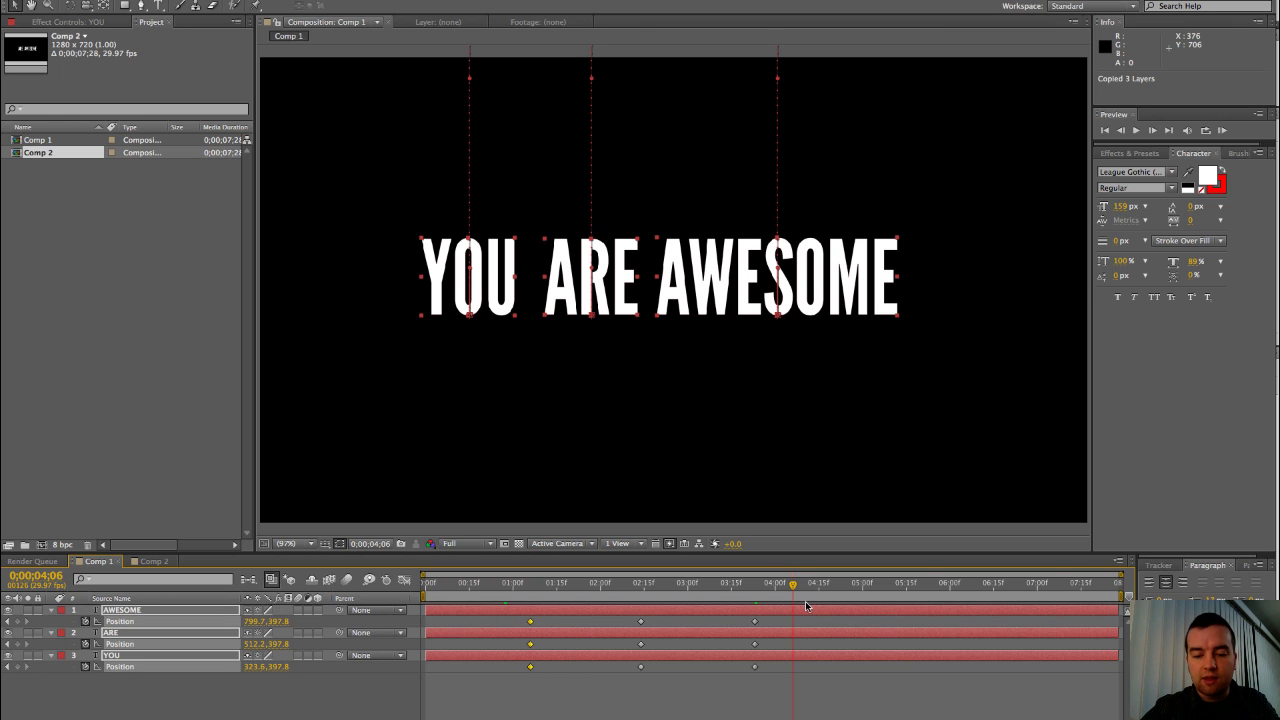
key("ctrl+v")
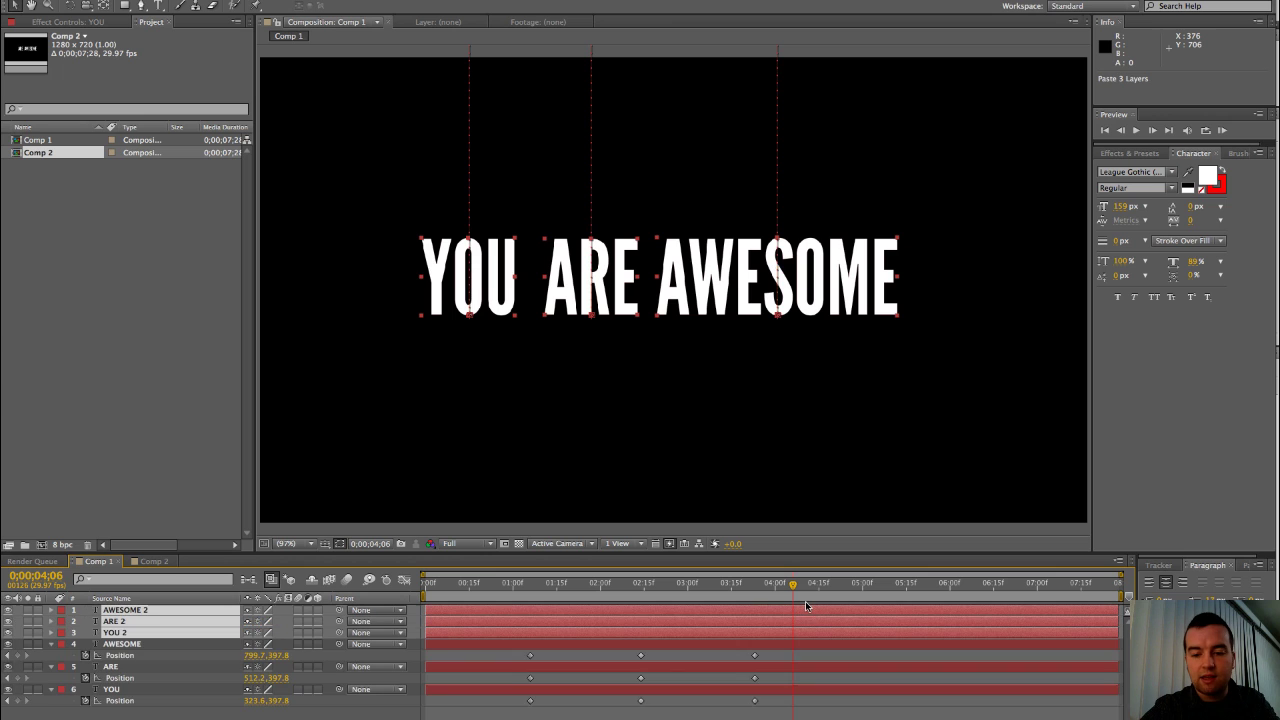
key("ctrl+z")
Discard the mistakenly pasted duplicate layers, and copy YOU's first Position keyframe to 0;00;04;06 on the same layer.
left_click_drag(778, 647, 470, 675)
left_click(556, 677)
left_click(530, 667)
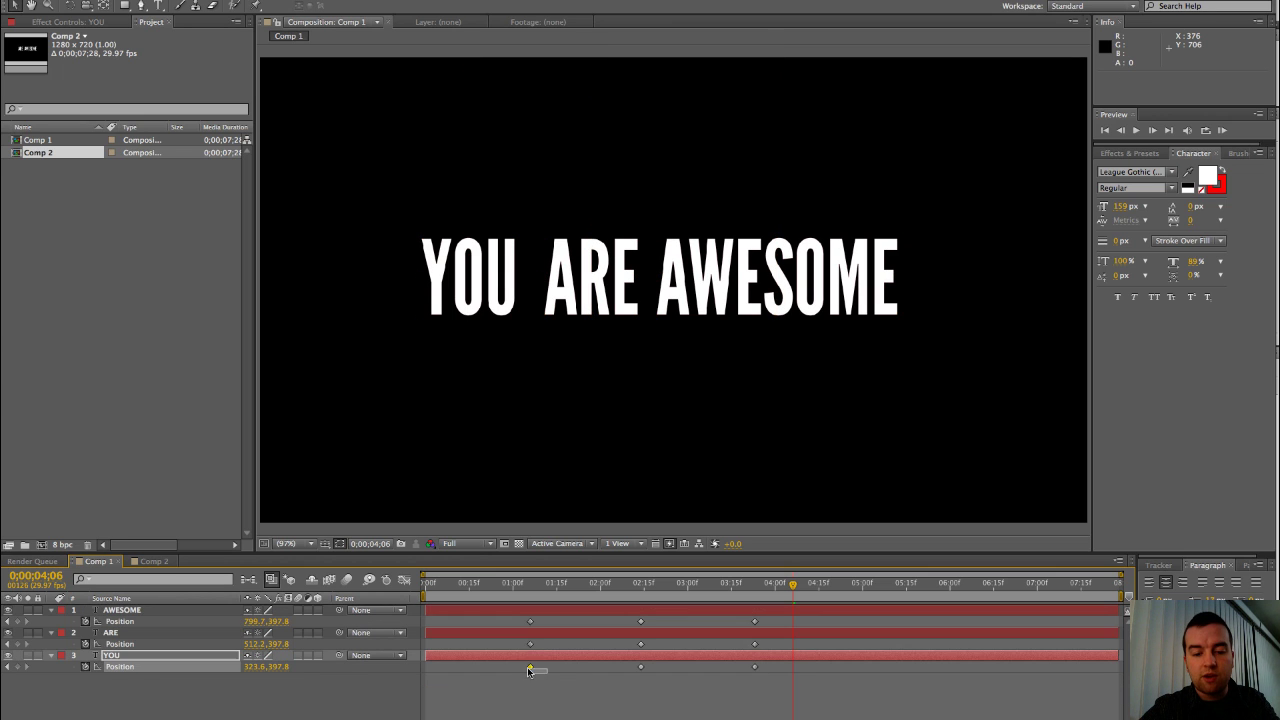
key("ctrl+c")
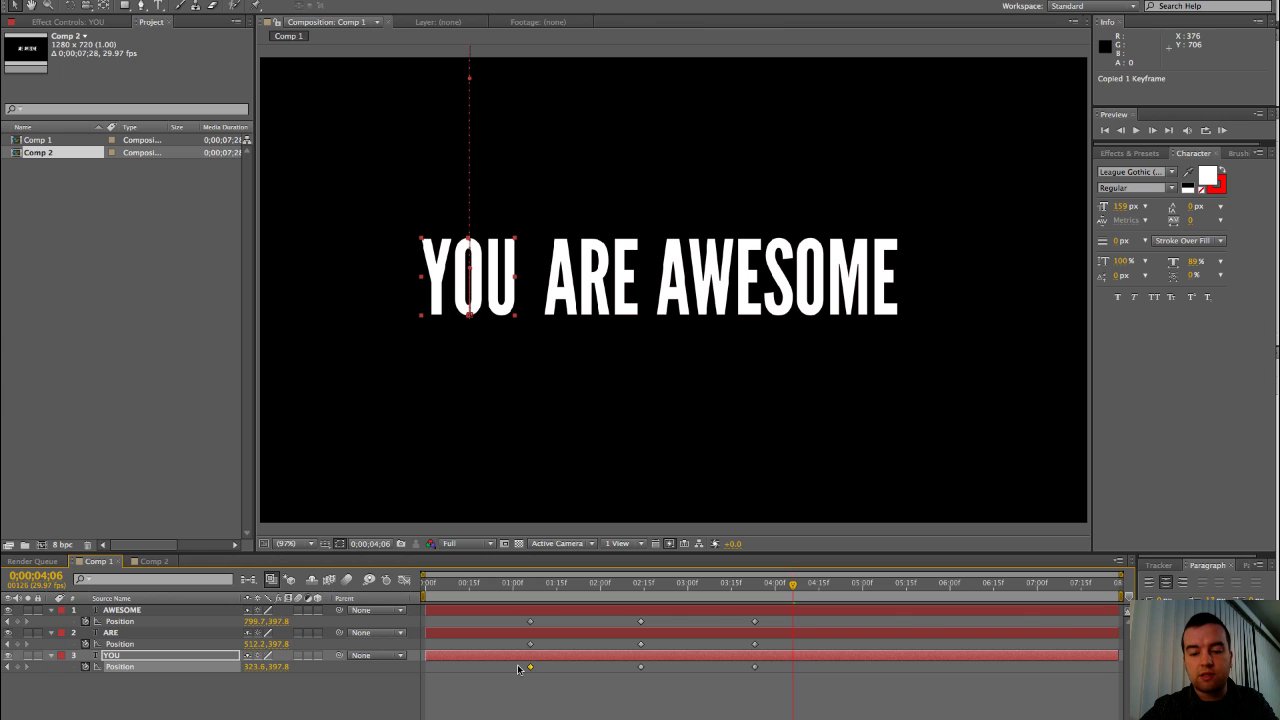
key("ctrl+v")
Copy the first Position keyframes of ARE and AWESOME separately to 0;00;04;06 on their own layers and preview the exit motion.
left_click(491, 645)
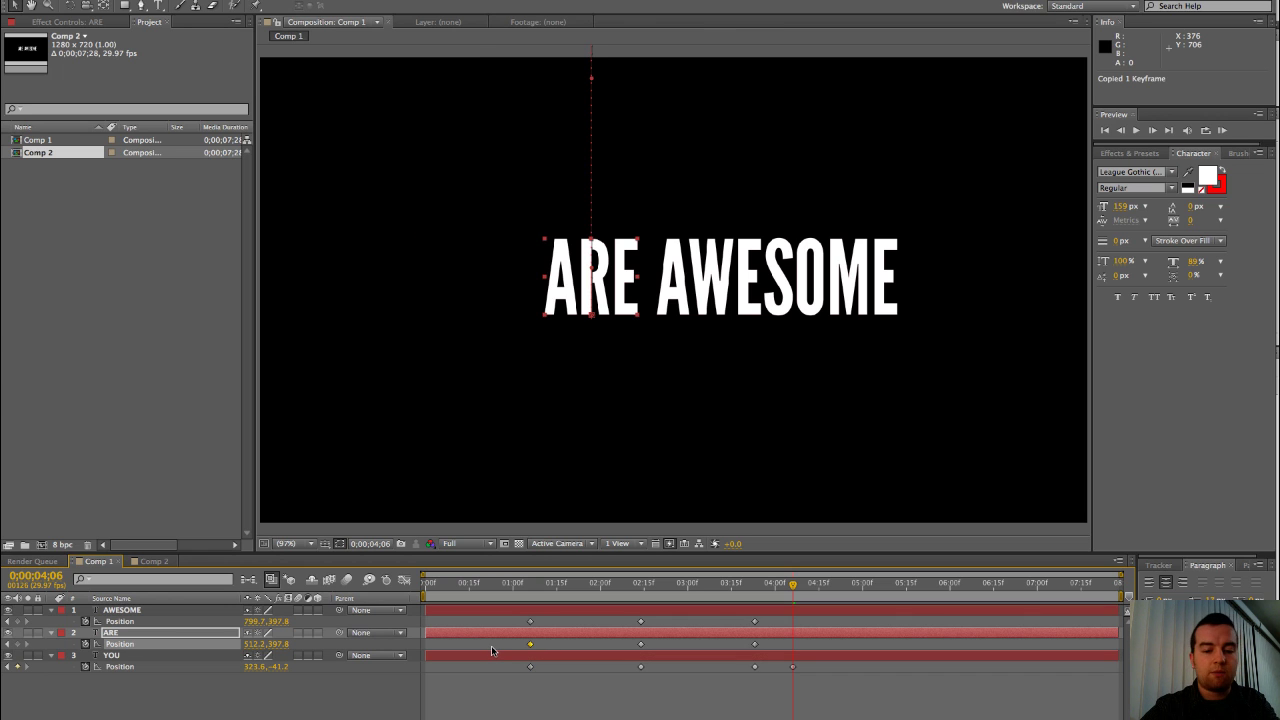
key("ctrl+v")
left_click(486, 622)
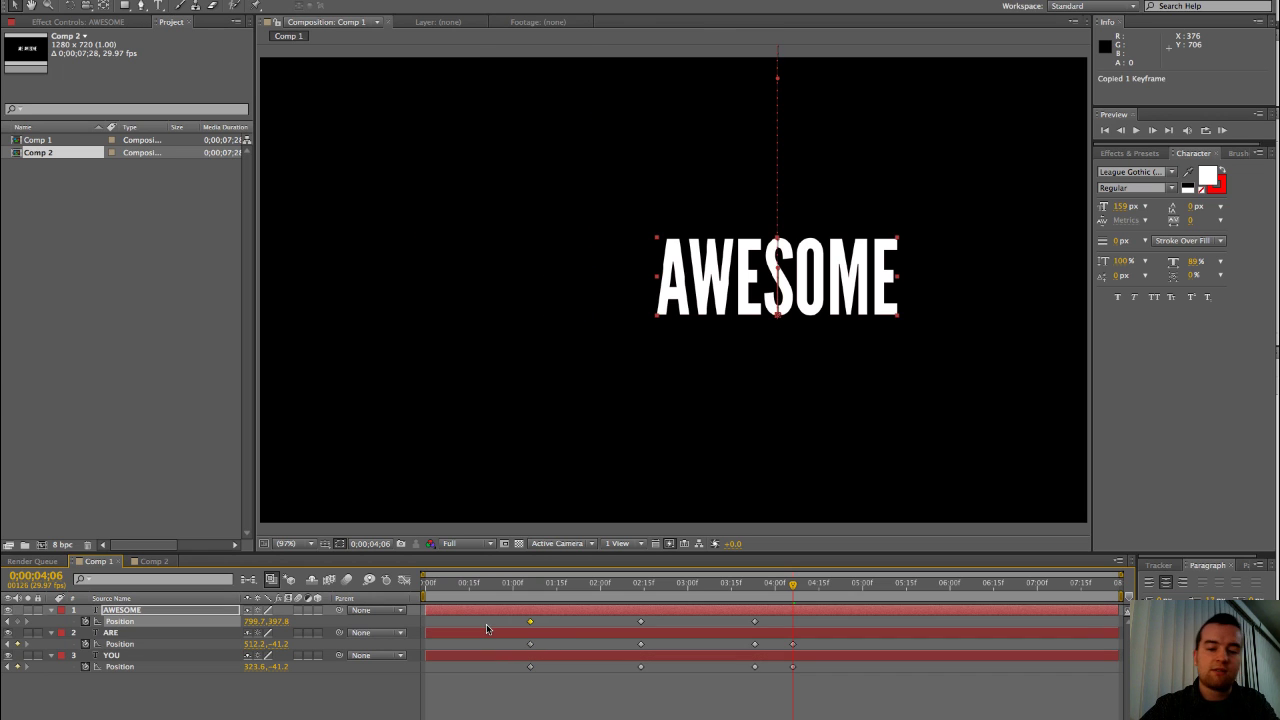
key("ctrl+v")
left_click_drag(791, 583, 709, 599)
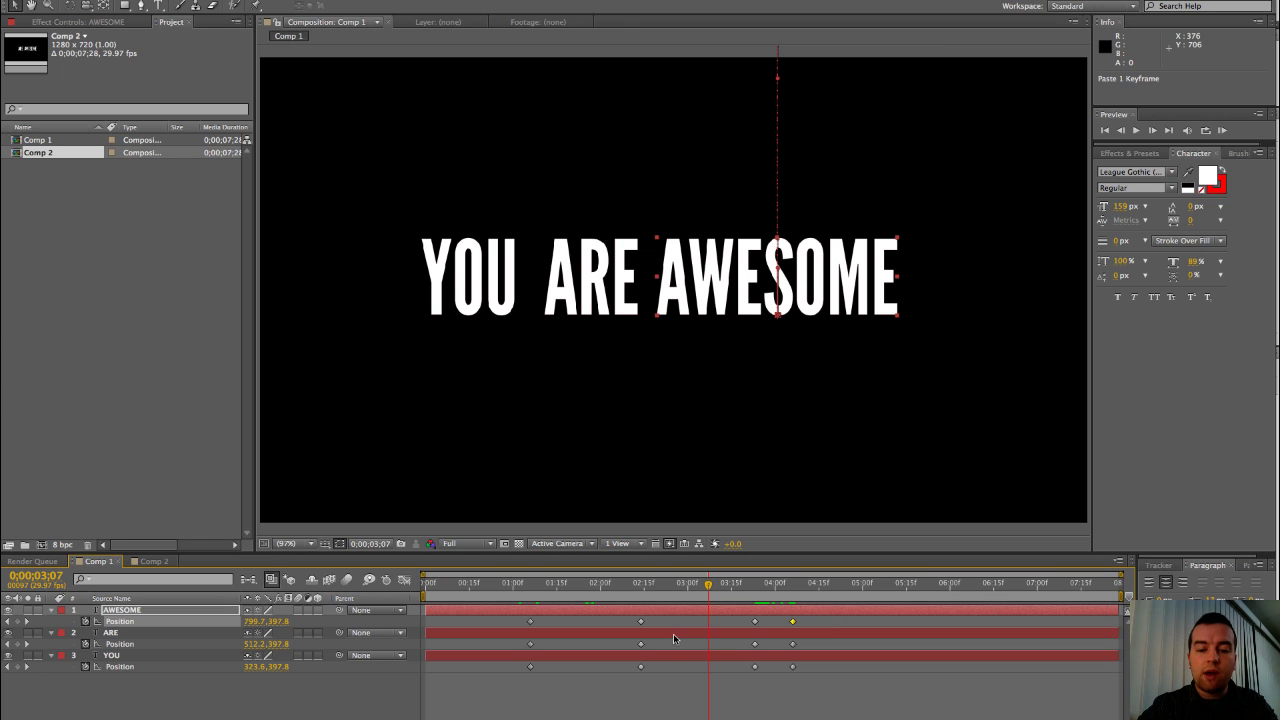
Delete the ARE and AWESOME layers, keeping only the animated YOU layer.
left_click(673, 633)
left_click(708, 610, "ctrl")
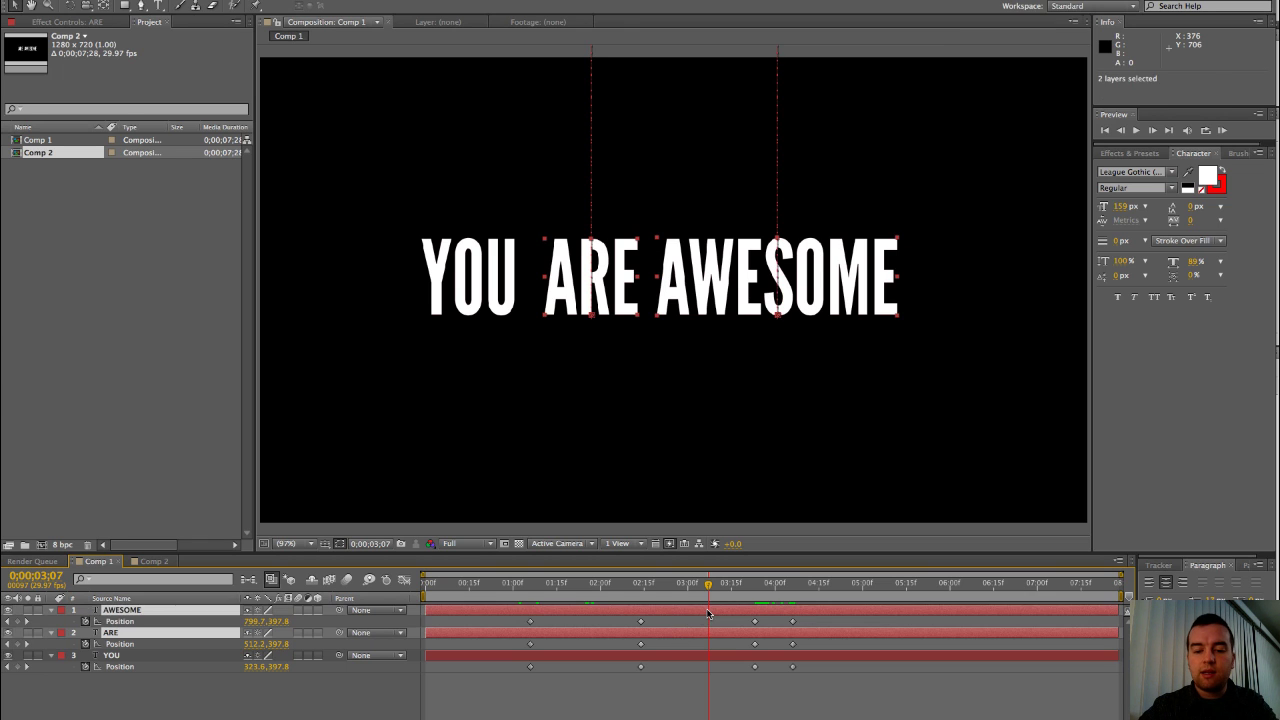
key("Delete")
Duplicate the YOU layer with its keyframes and change the duplicate's text to ARE.
mouse_move(717, 593)
left_mouse_down()
mouse_move(536, 586)
mouse_move(752, 596)
mouse_move(717, 607)
left_mouse_up()
left_click(714, 611)
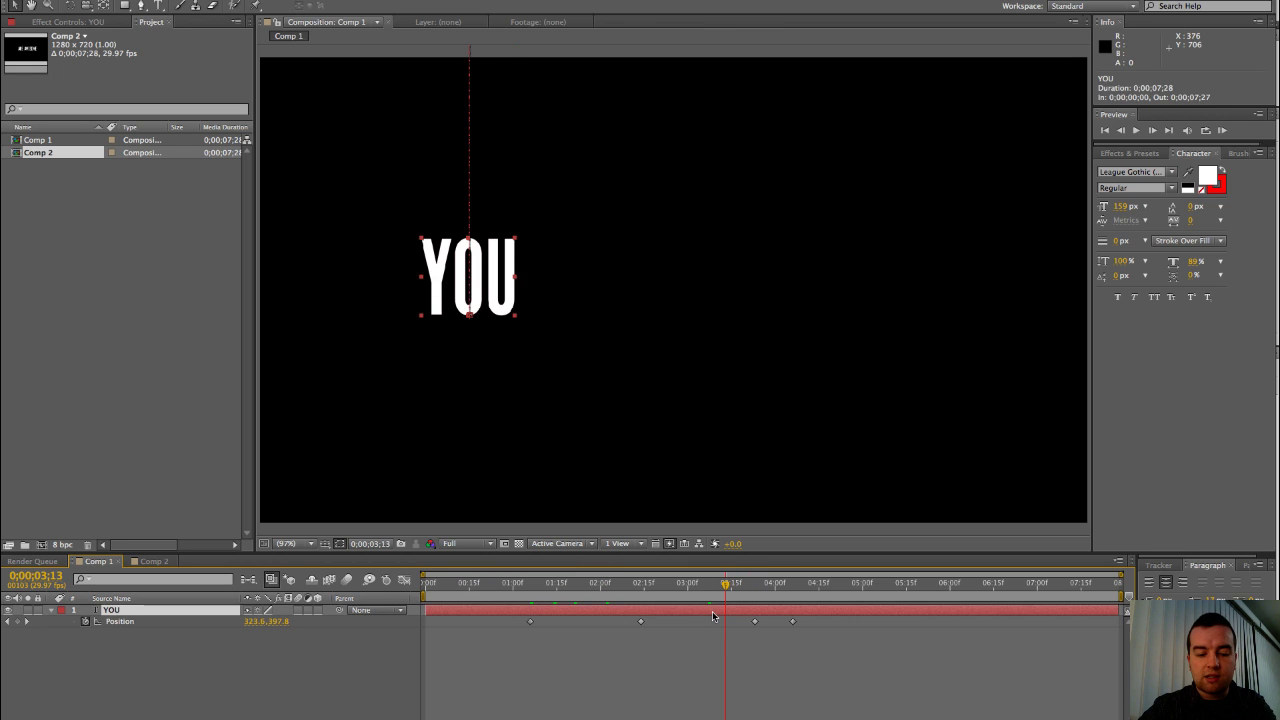
key("ctrl+d")
double_click(714, 613)
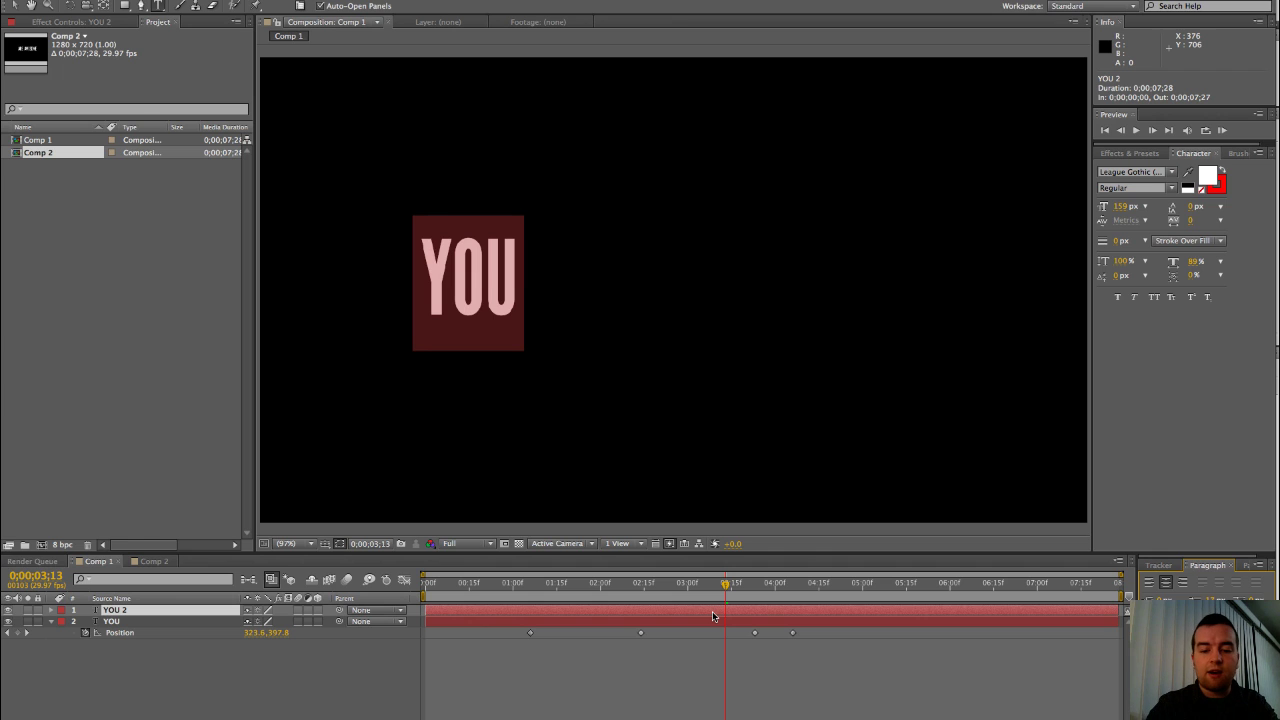
type("ARE")
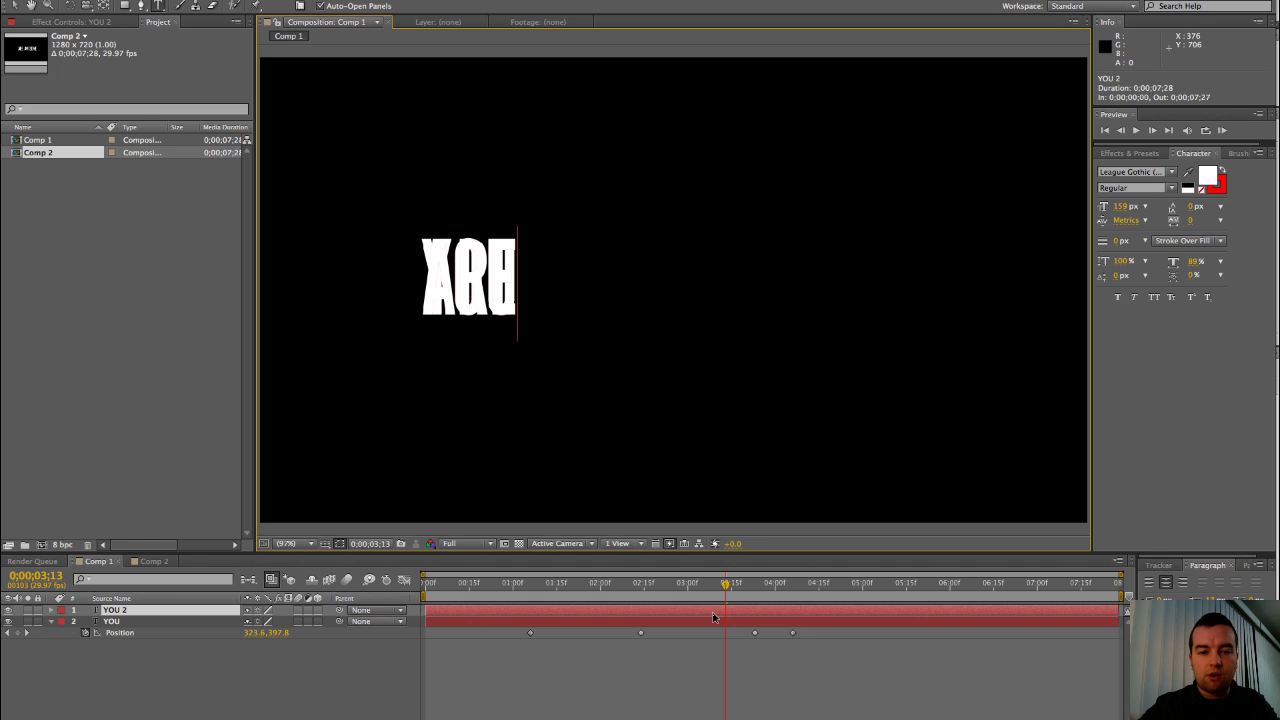
left_click(724, 616)
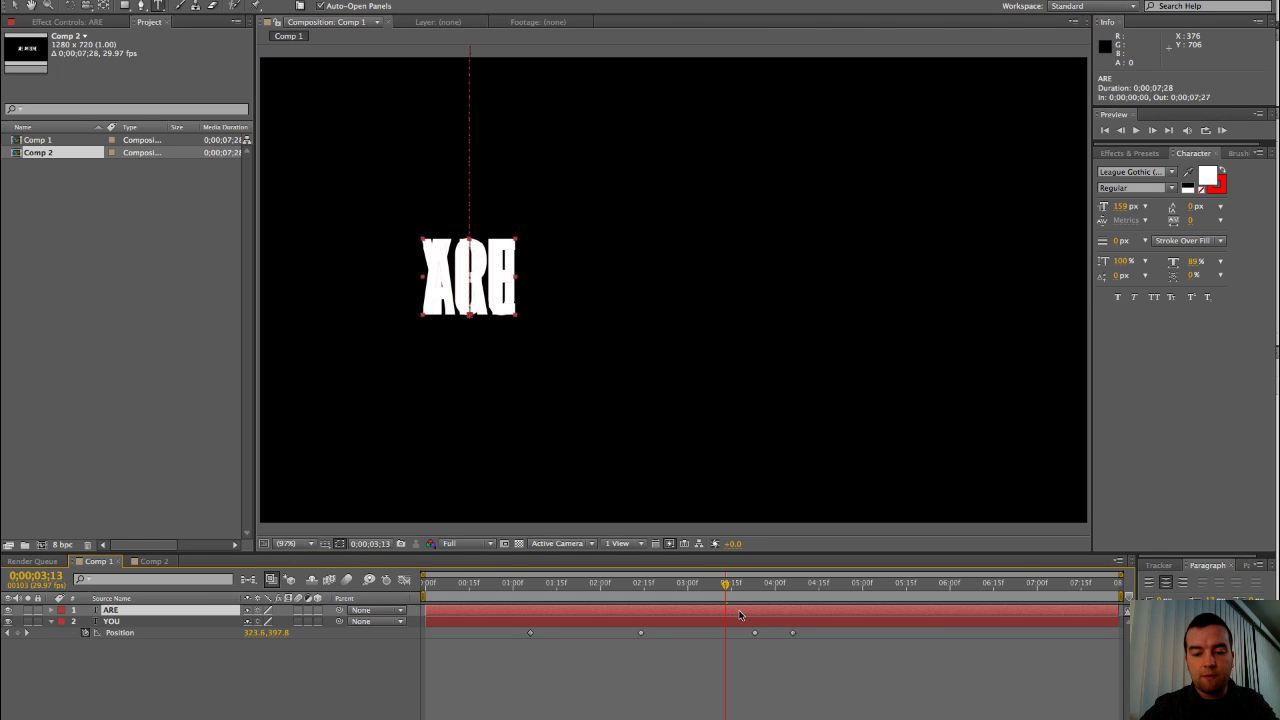
With all of ARE's Position keyframes selected at 0;00;03;23, move the word about 179 px right to about X 503, and reselect its layer.
key("p")
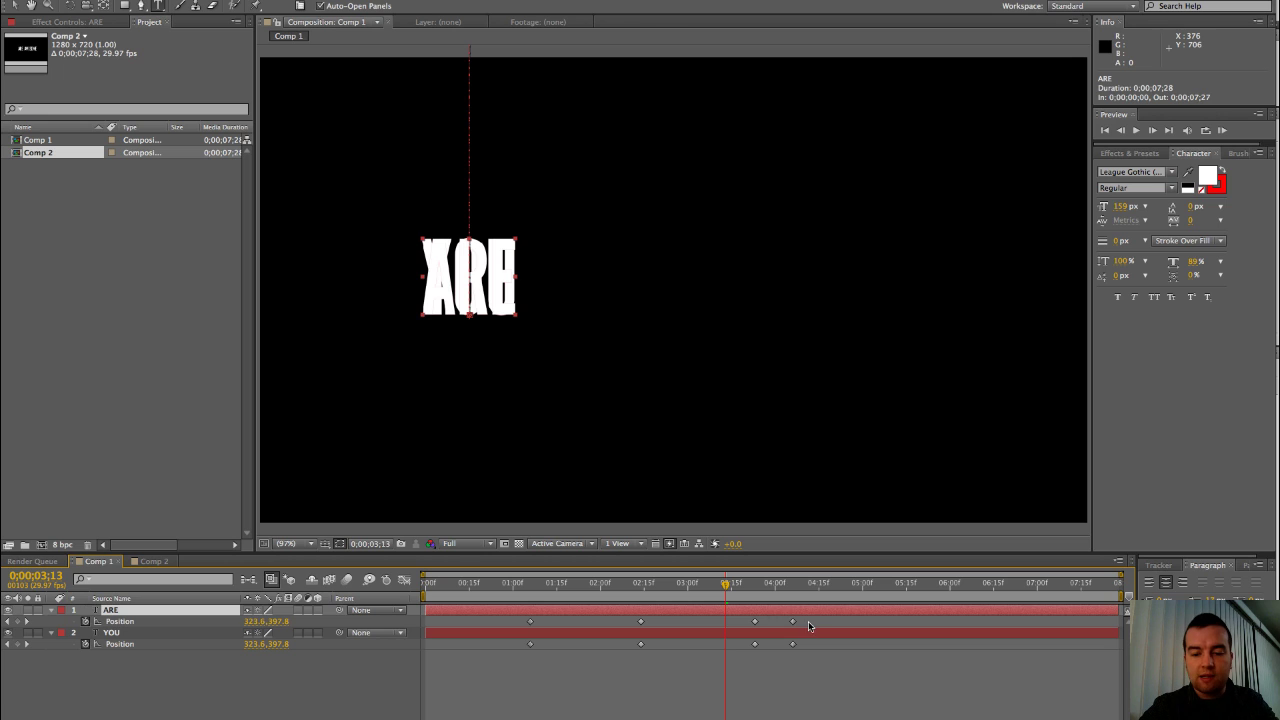
left_click_drag(810, 616, 497, 626)
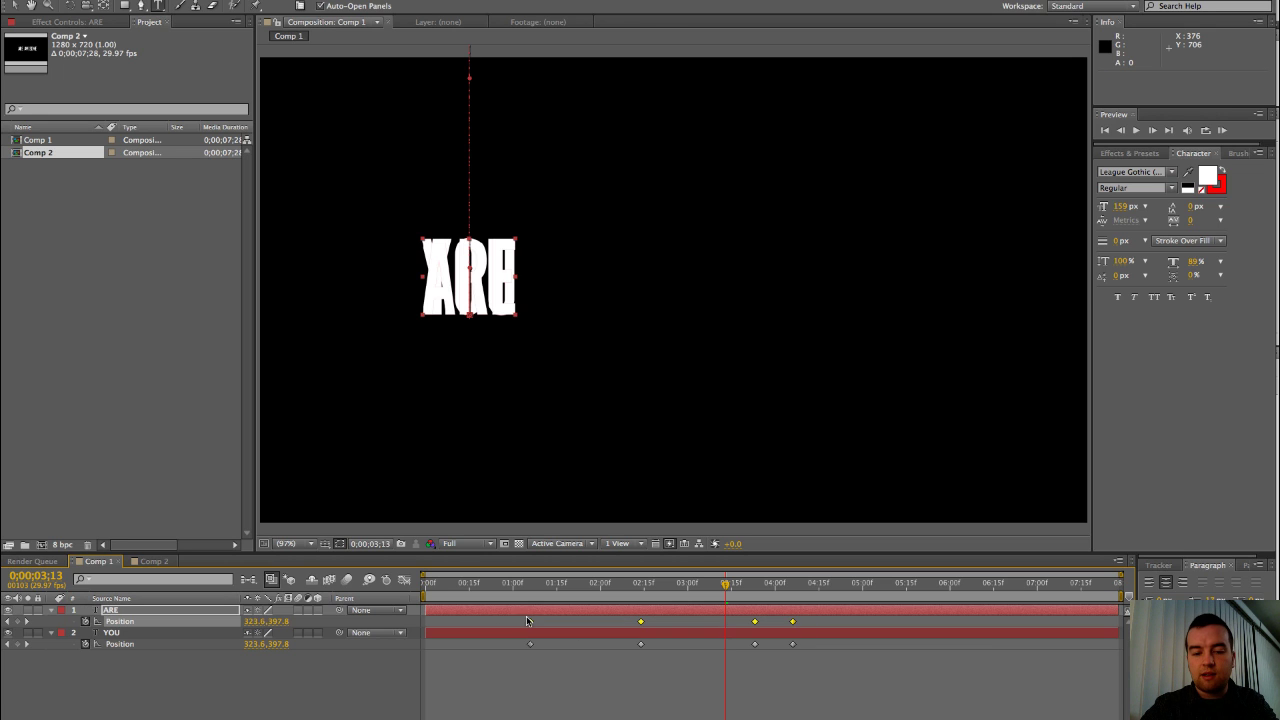
left_click(755, 588)
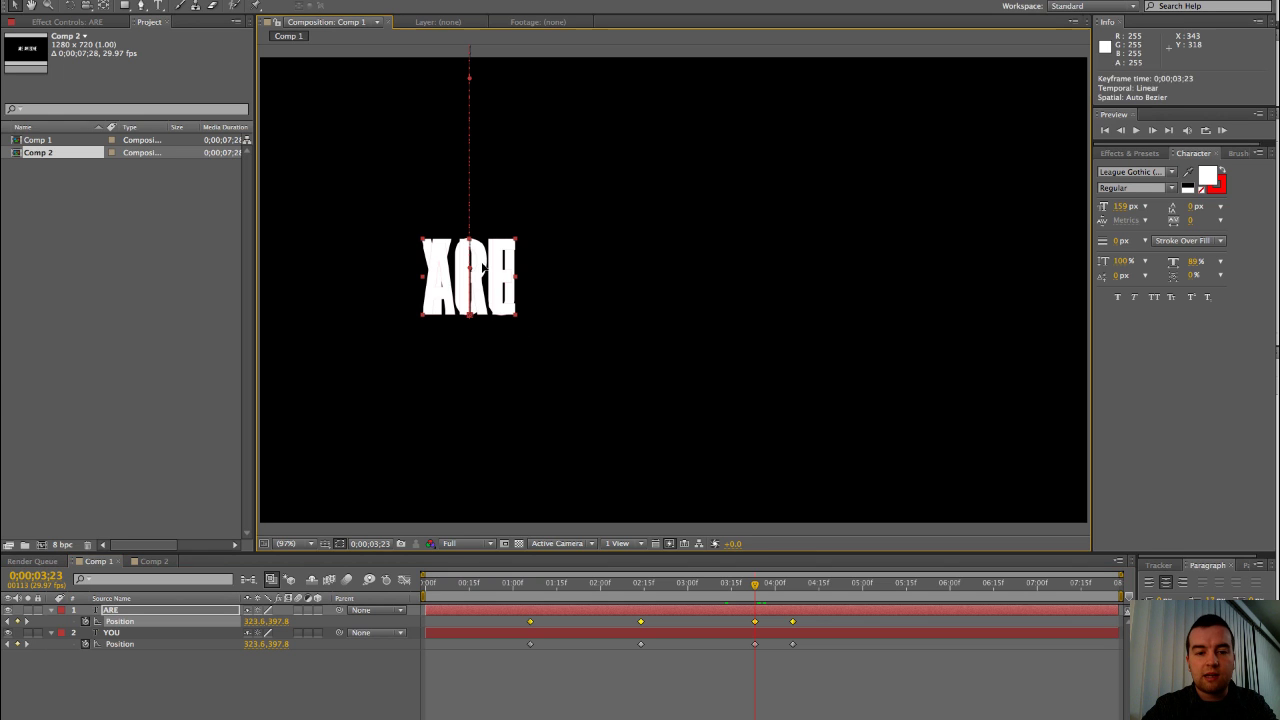
left_click_drag(483, 266, 598, 267)
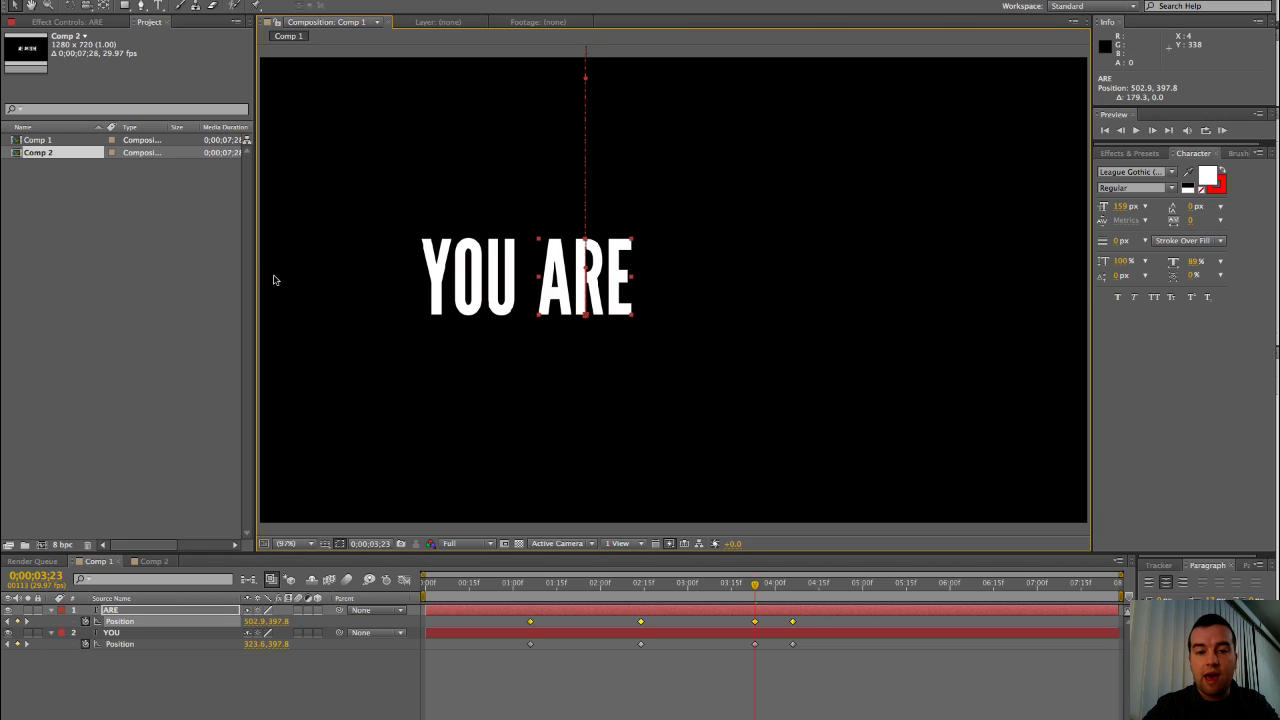
left_click(823, 625)
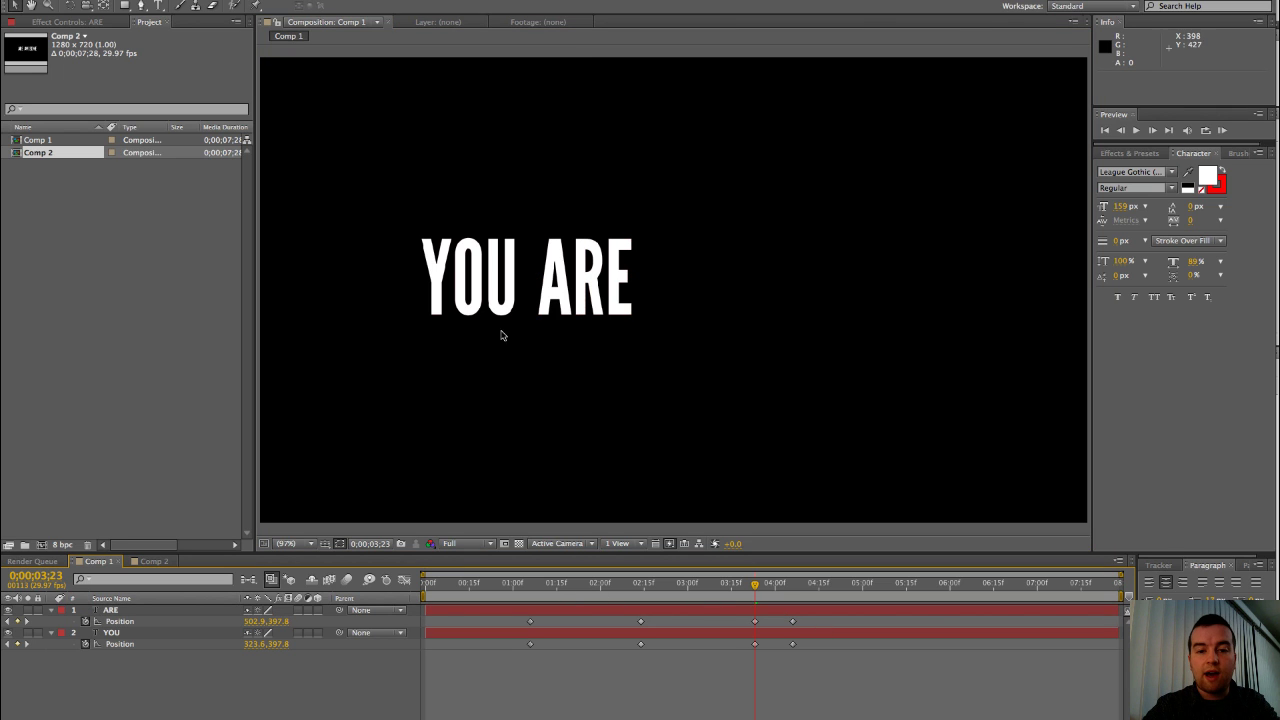
left_click(754, 612)
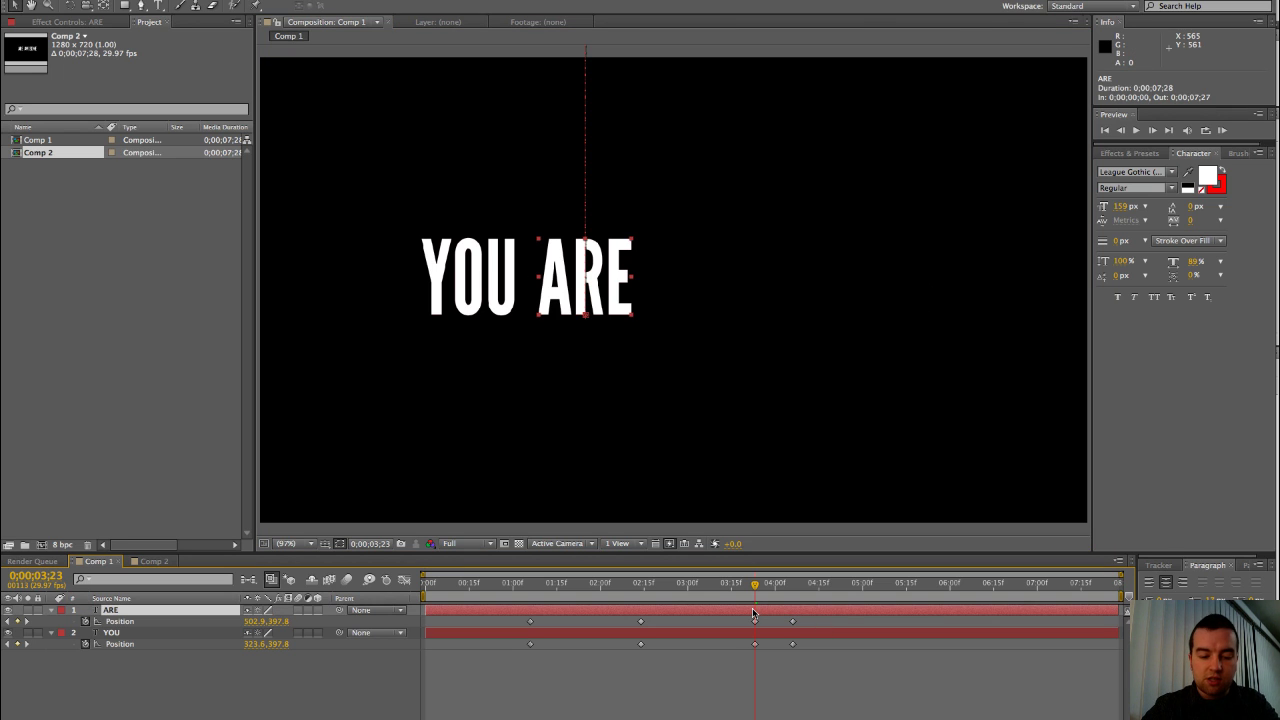